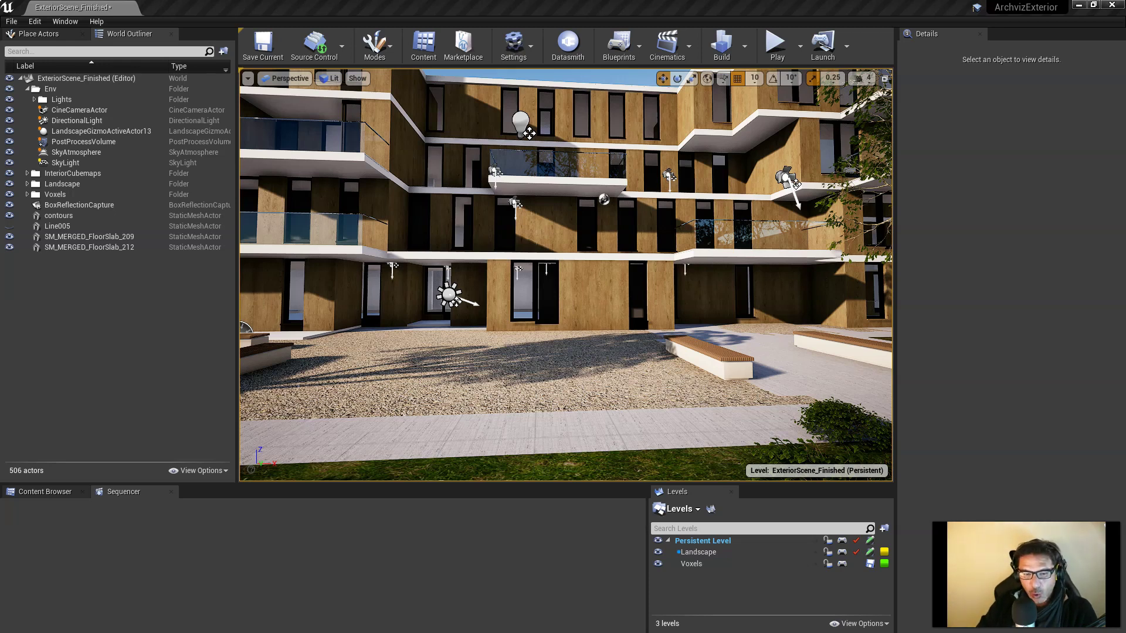
# Enable Game View and duplicate the building block SM_MERGED_FloorSlab_212 upward, placing the copy at a Z location of about 2671
pyautogui.moveTo(565, 275); pyautogui.dragTo(571, 226, button='right')
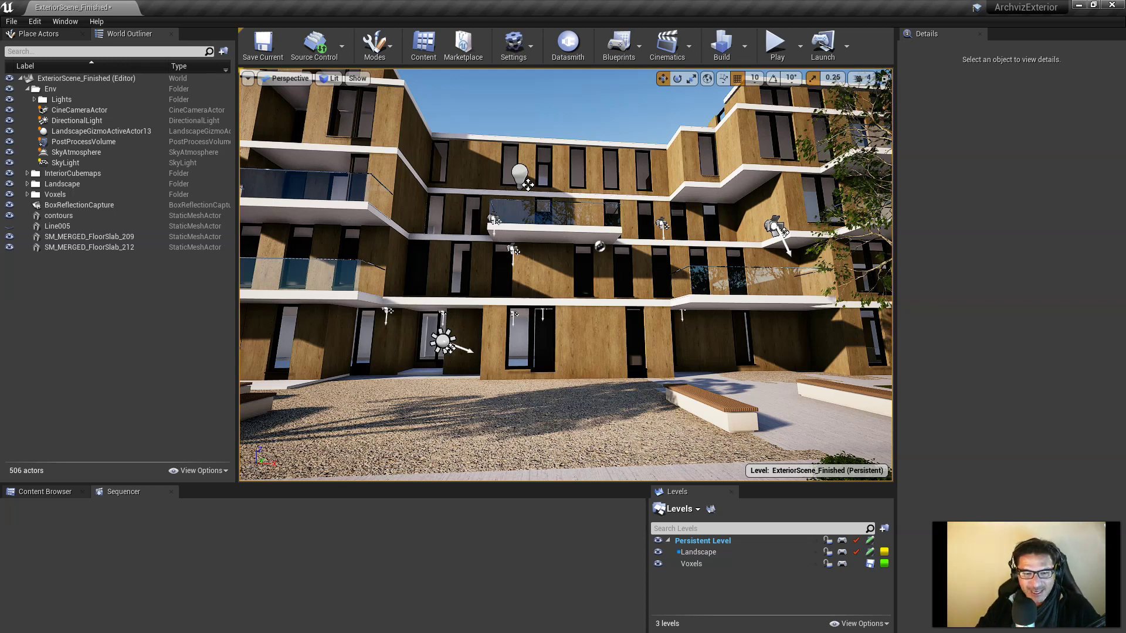
pyautogui.moveTo(571, 226)
pyautogui.mouseDown(button='right')
pyautogui.moveTo(580, 209)
pyautogui.moveTo(600, 222)
pyautogui.moveTo(611, 207)
pyautogui.moveTo(584, 212)
pyautogui.mouseUp(button='right')
pyautogui.press('w')
pyautogui.moveTo(578, 256); pyautogui.dragTo(609, 283, button='right')
pyautogui.press('g')
pyautogui.click(571, 270)
pyautogui.scroll(-3, 572, 270)
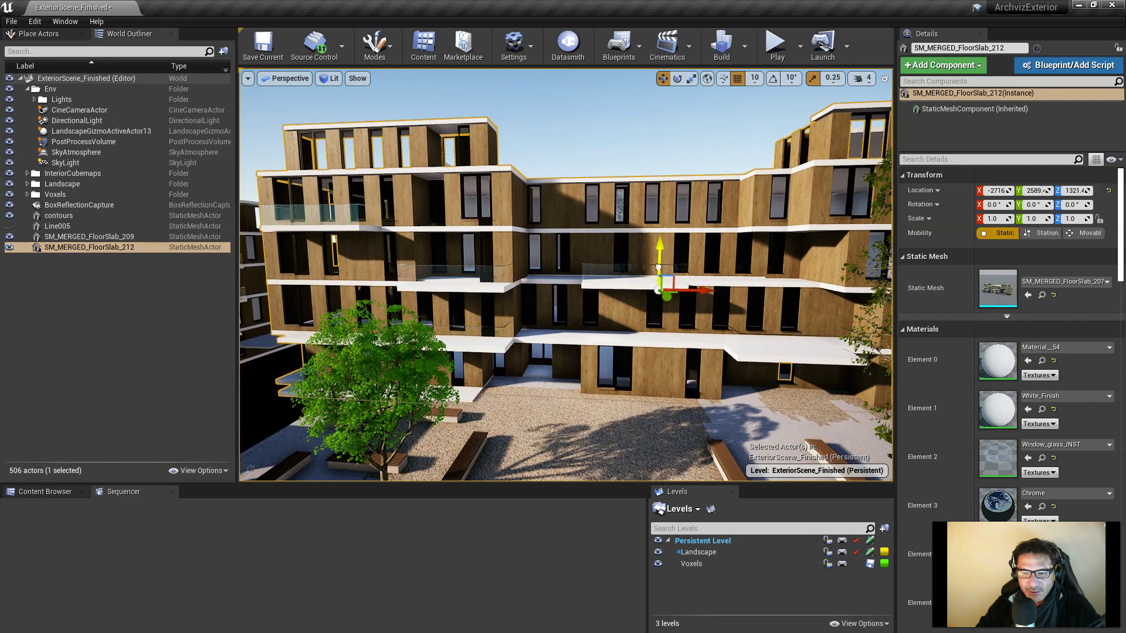
pyautogui.keyDown('alt'); pyautogui.moveTo(662, 256); pyautogui.dragTo(647, 28); pyautogui.keyUp('alt')
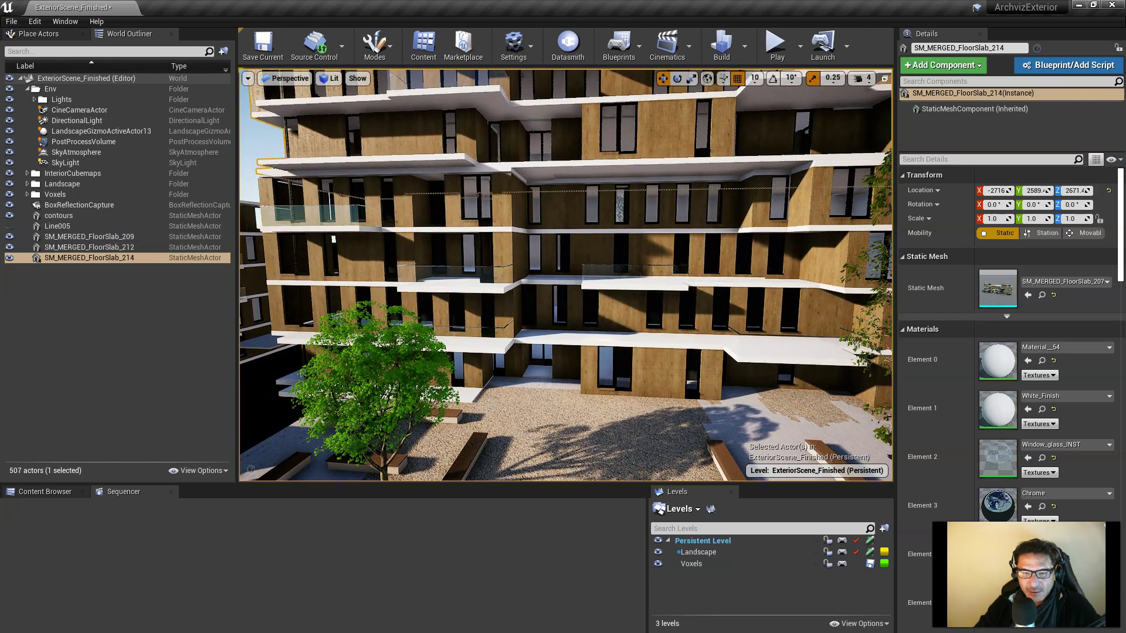
# Stack two more offset copies of the building block at Z locations of about 3961 and 5261, and clear the selection
pyautogui.moveTo(633, 193); pyautogui.dragTo(629, 123, button='right')
pyautogui.moveTo(615, 185); pyautogui.dragTo(584, 125)
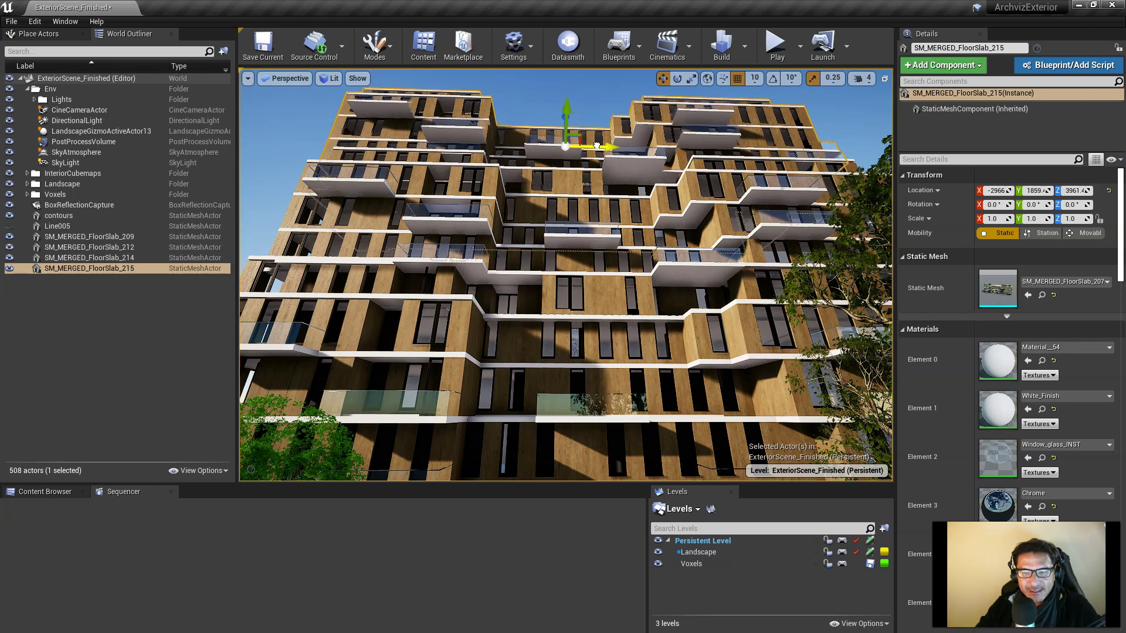
pyautogui.moveTo(566, 305); pyautogui.dragTo(566, 264, button='right')
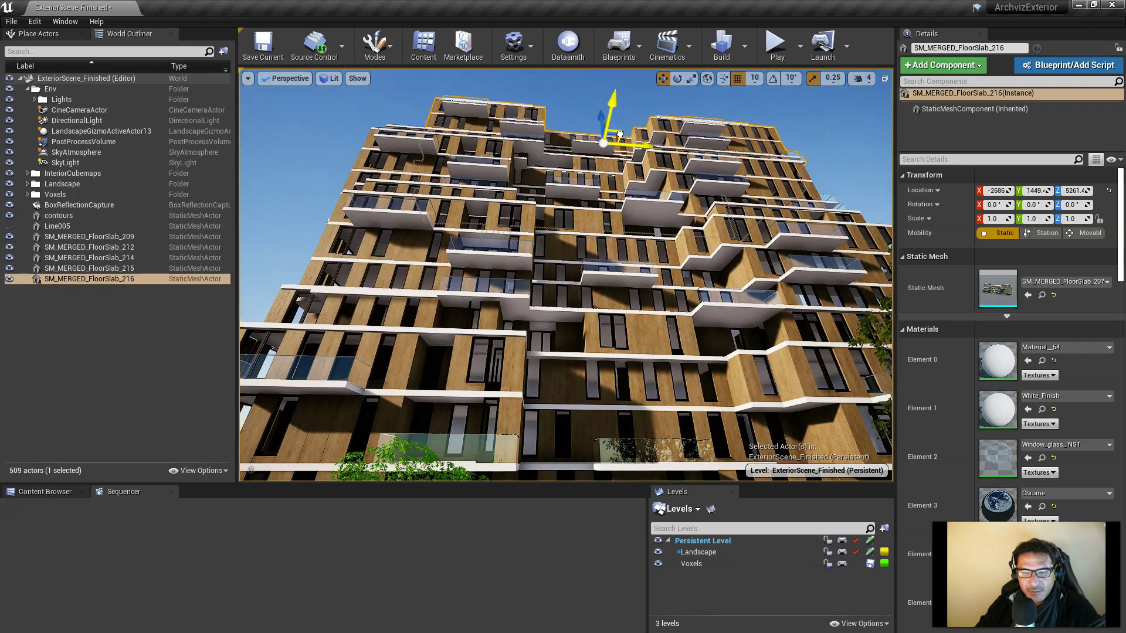
pyautogui.press('Escape')
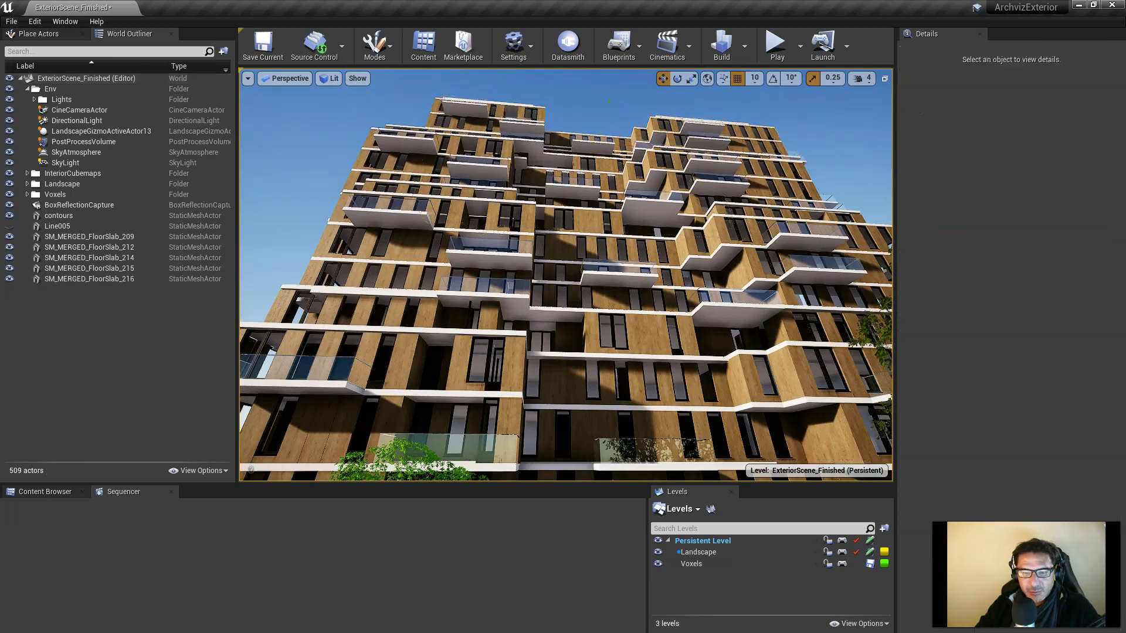
# Create a CineCameraActor at a frontal, ground-level view of the facade from the lawn and pilot it
pyautogui.moveTo(619, 134); pyautogui.dragTo(635, 166, button='right')
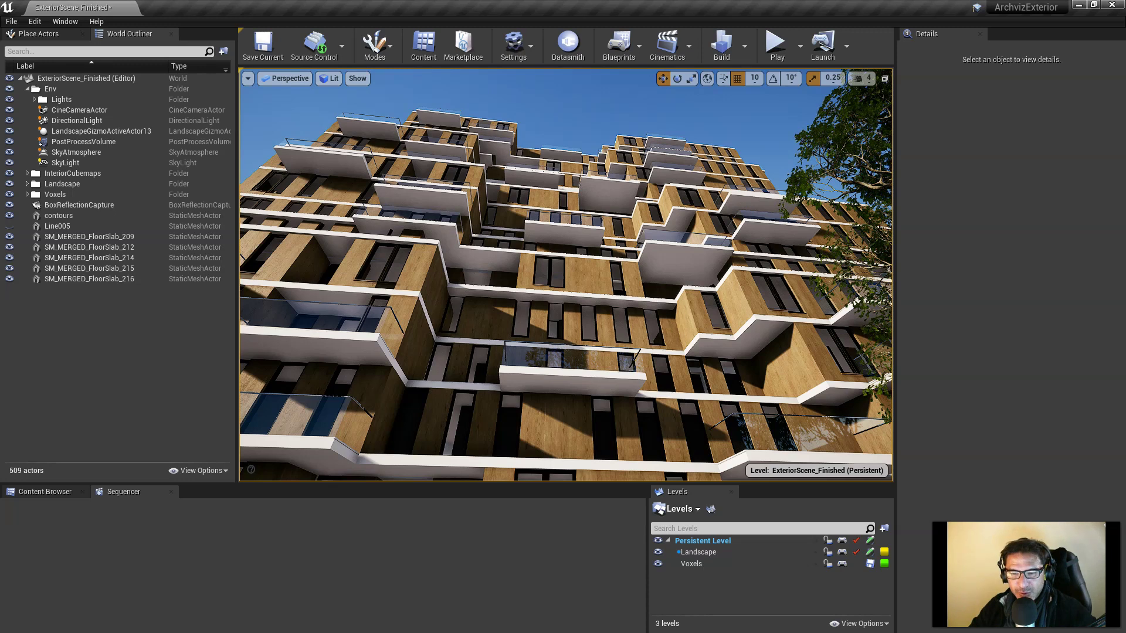
pyautogui.moveTo(566, 276); pyautogui.dragTo(539, 276, button='right')
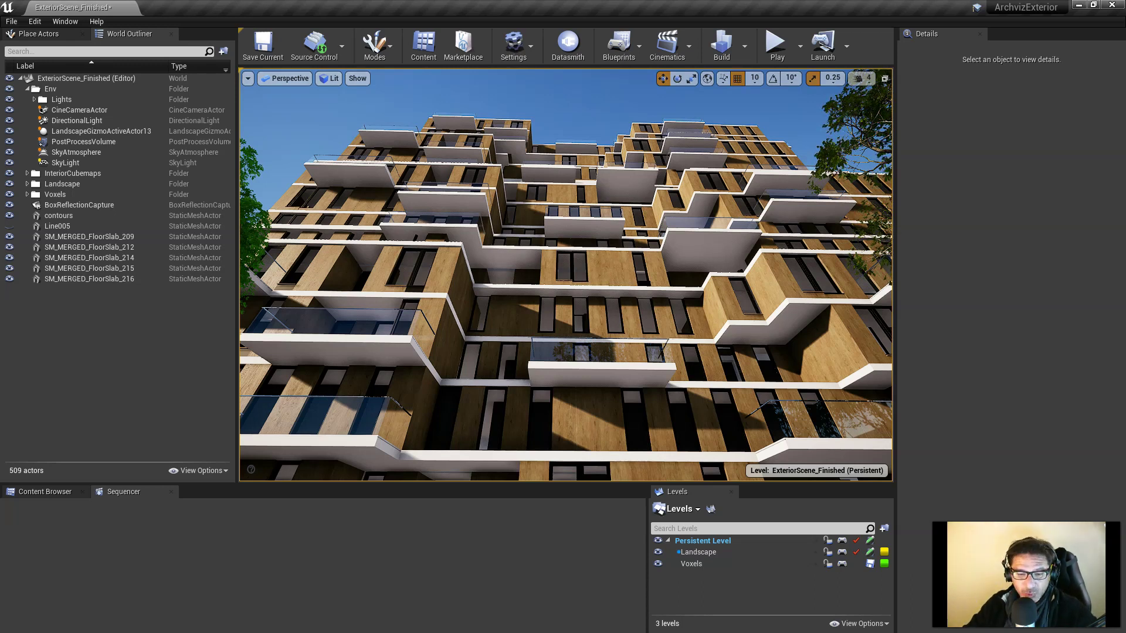
pyautogui.moveTo(566, 276); pyautogui.dragTo(561, 372, button='right')
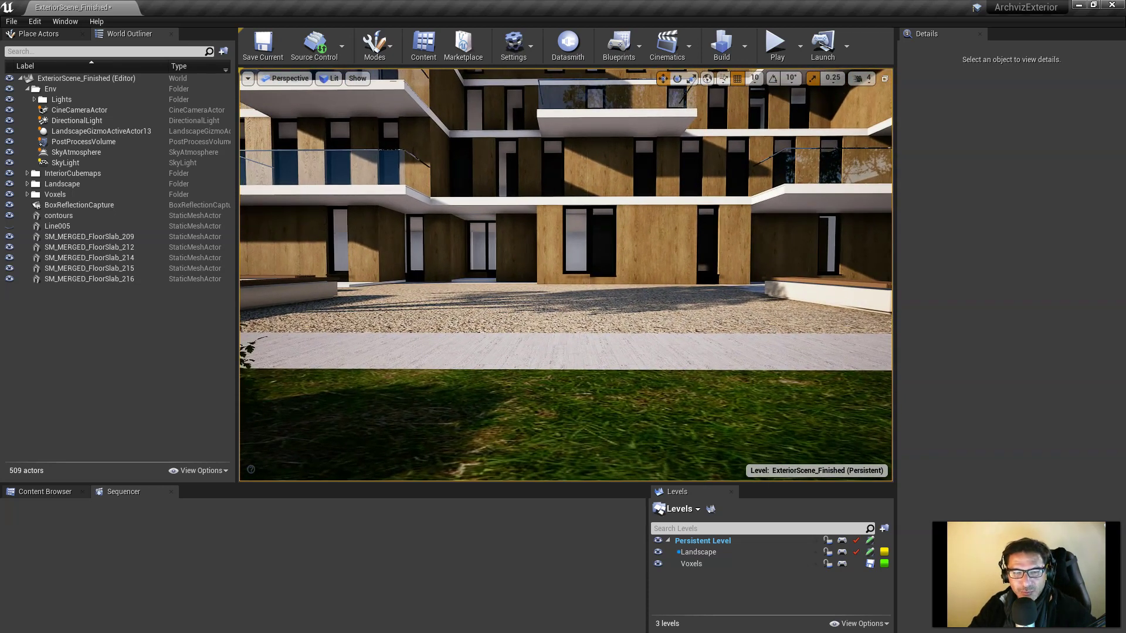
pyautogui.moveTo(561, 373); pyautogui.dragTo(590, 368, button='middle')
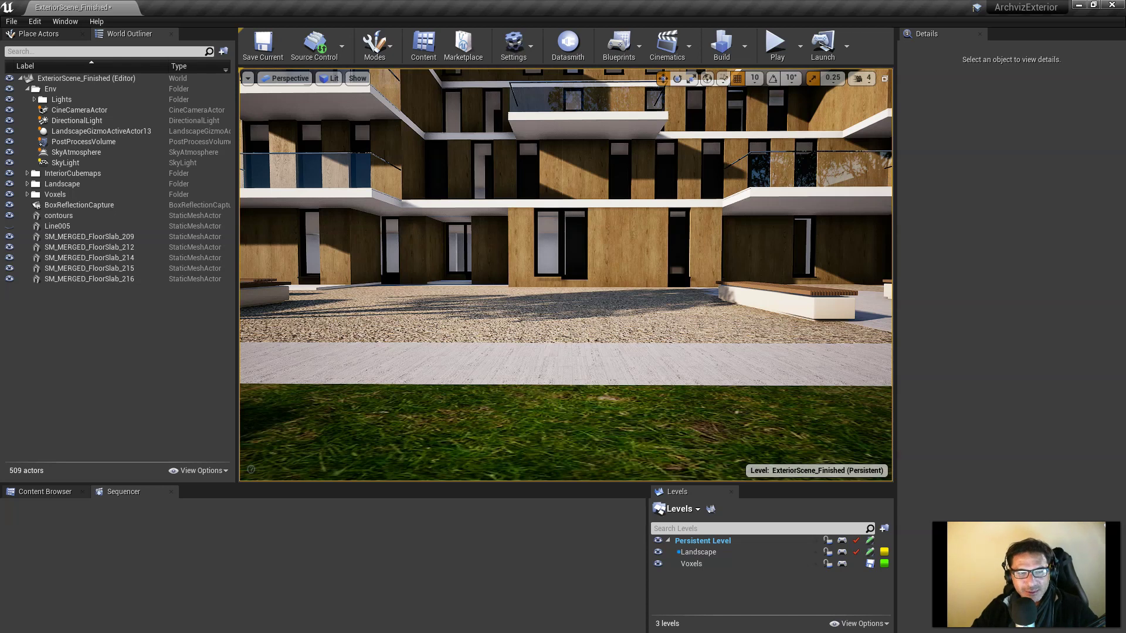
pyautogui.click(247, 78)
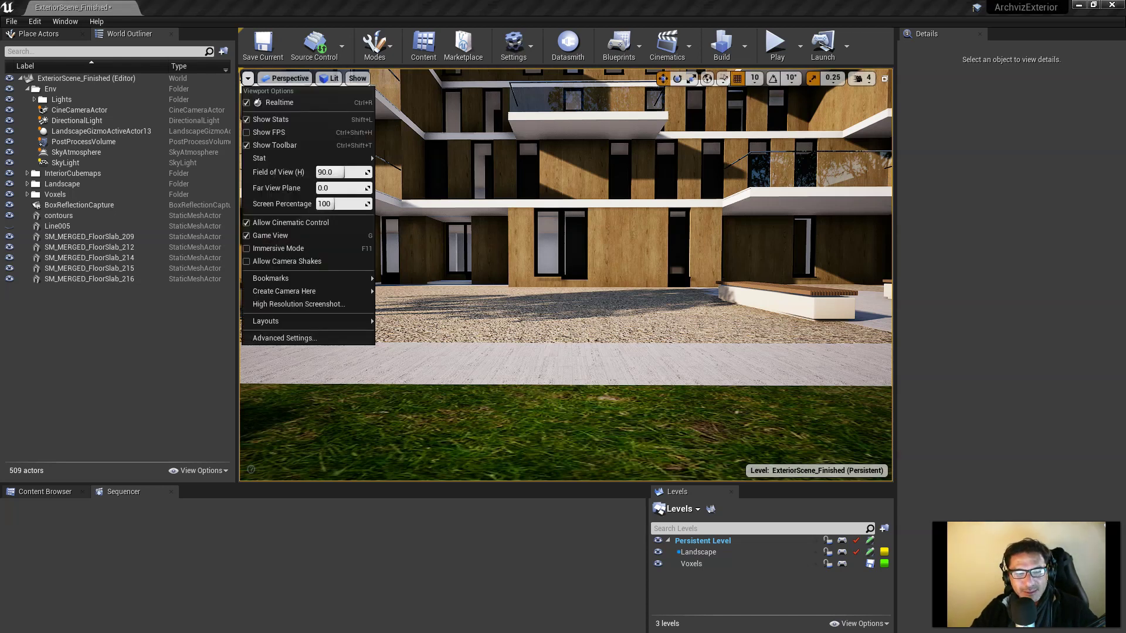
pyautogui.moveTo(311, 291)
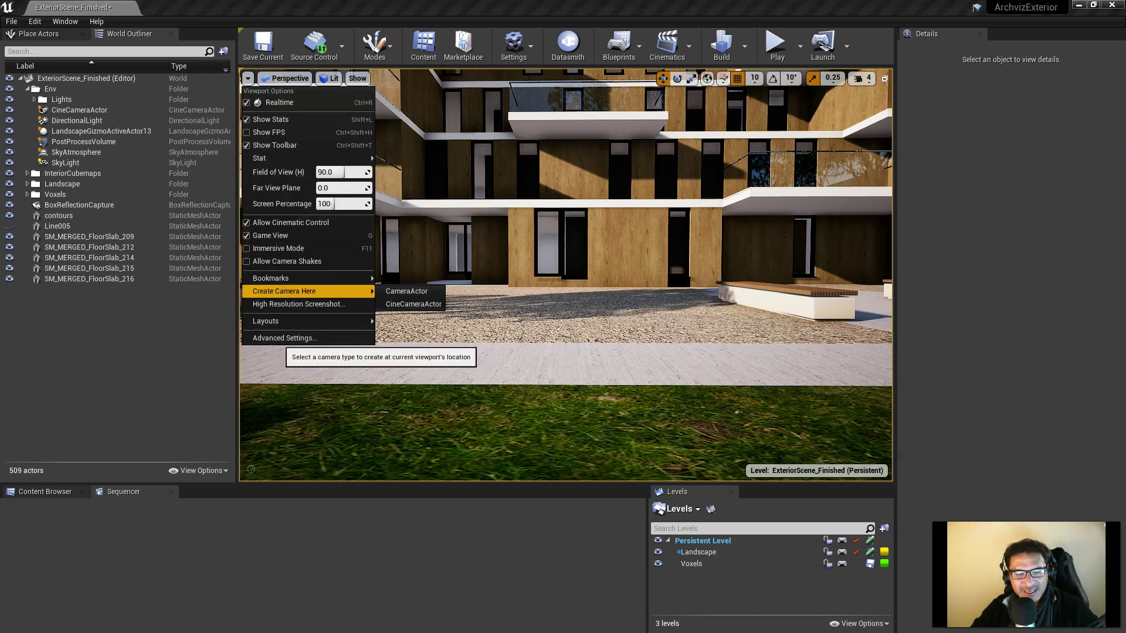
pyautogui.click(413, 304)
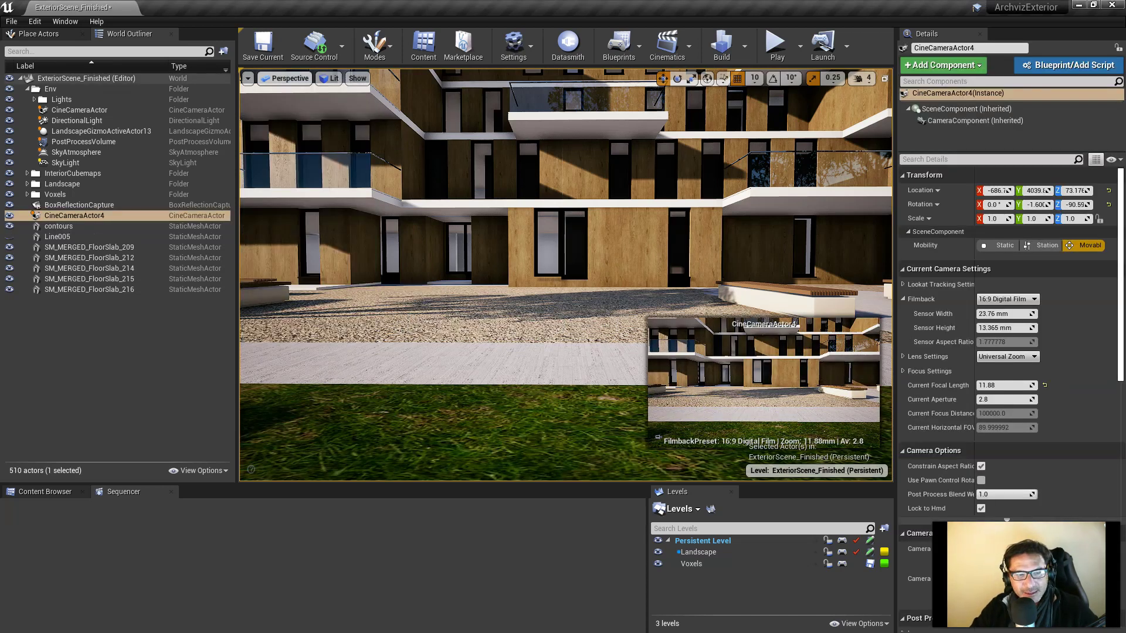
pyautogui.click(285, 78)
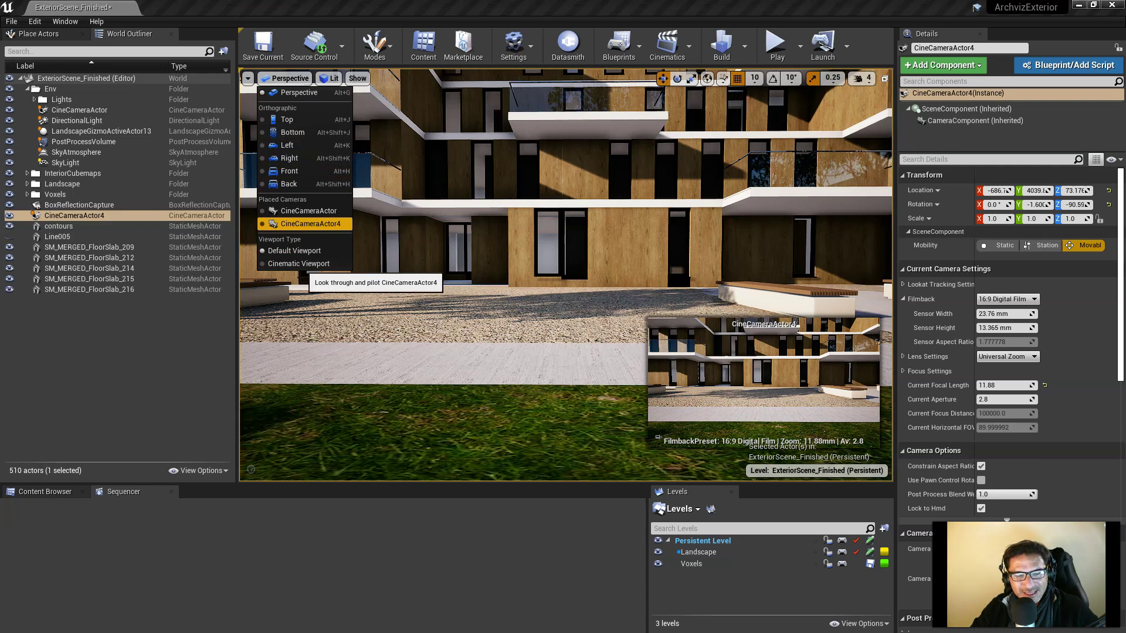
pyautogui.click(310, 223)
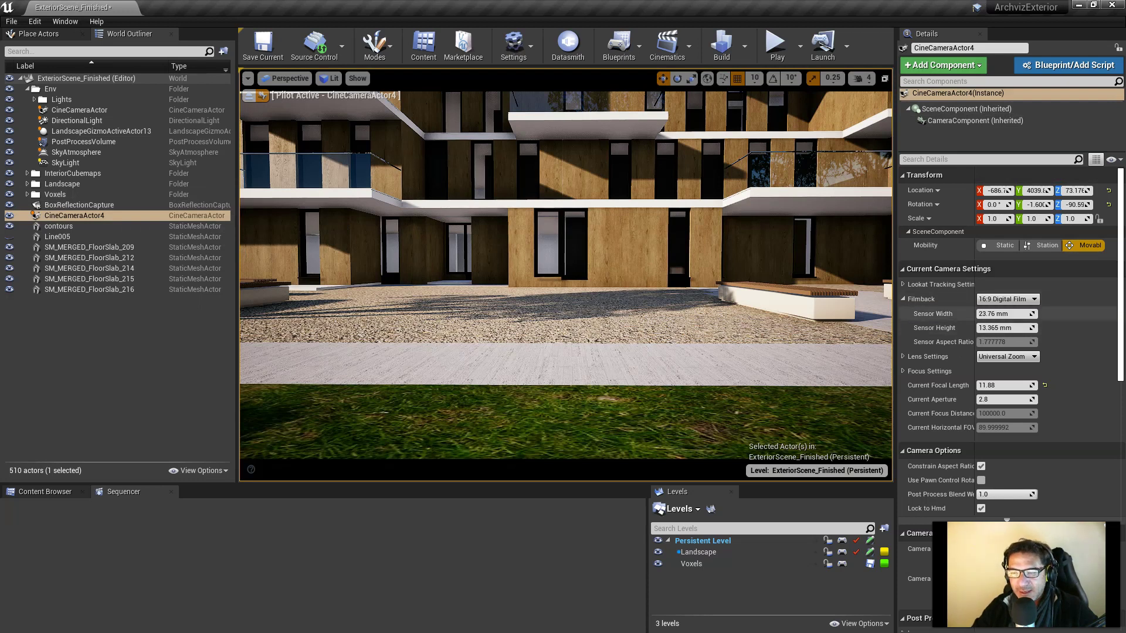
# Give the camera a custom filmback with a sensor width of about 42.76 mm and height of about 30.77 mm
pyautogui.click(1005, 299)
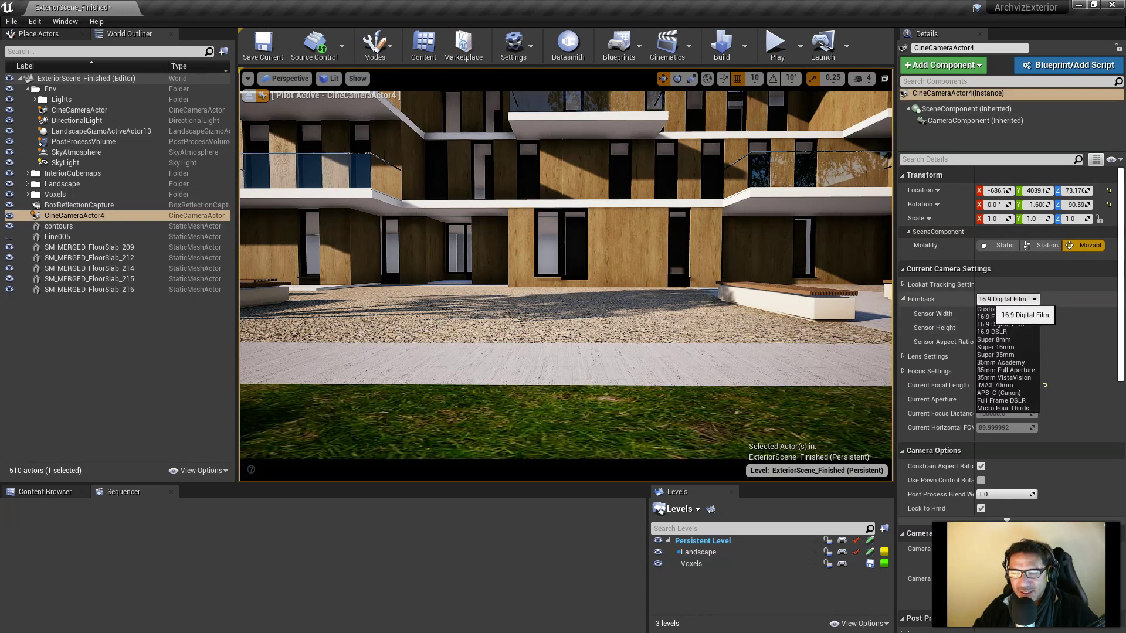
pyautogui.click(1019, 301)
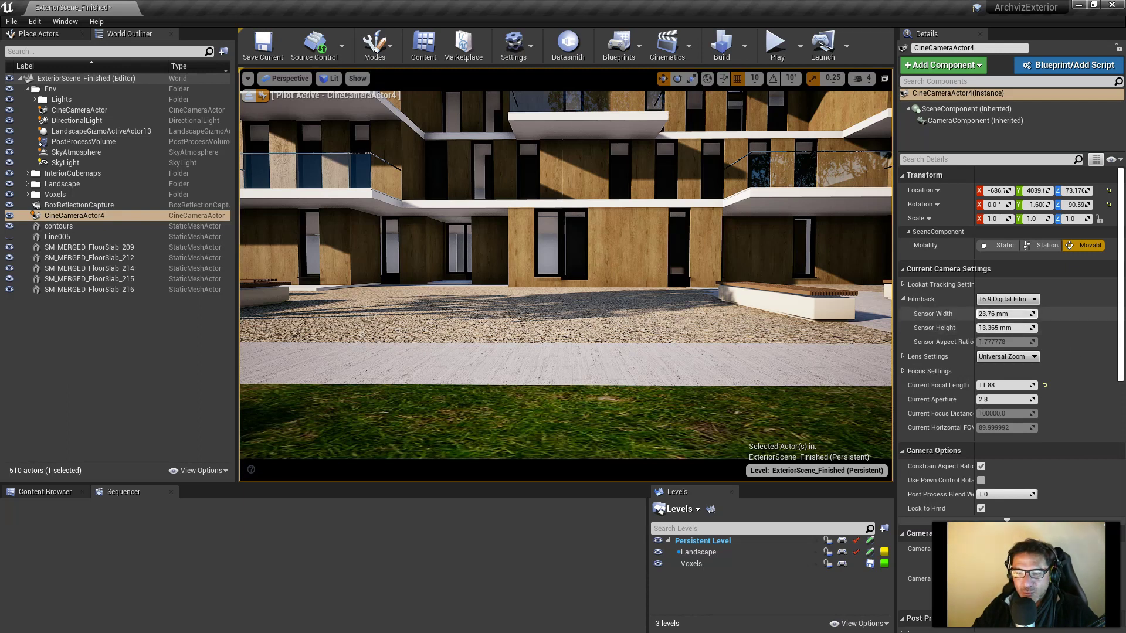
pyautogui.moveTo(1018, 314); pyautogui.dragTo(1046, 327)
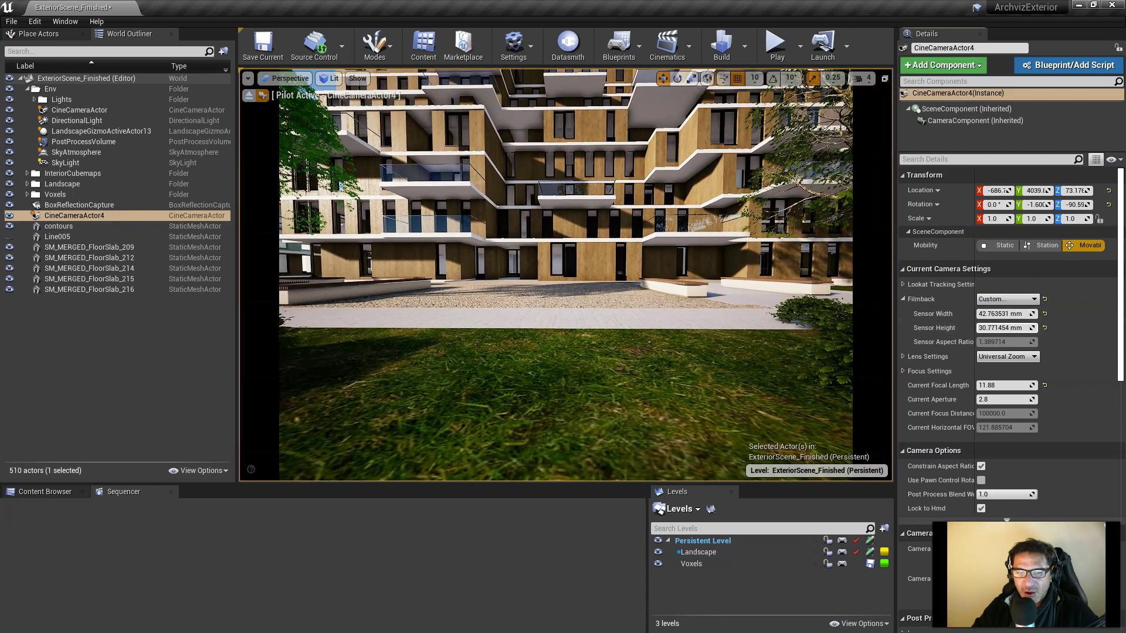
# Move the piloted camera back and higher over the lawn, to about Y 4279 and Z 159, facing the building between the trees
pyautogui.moveTo(704, 305); pyautogui.dragTo(709, 292, button='middle')
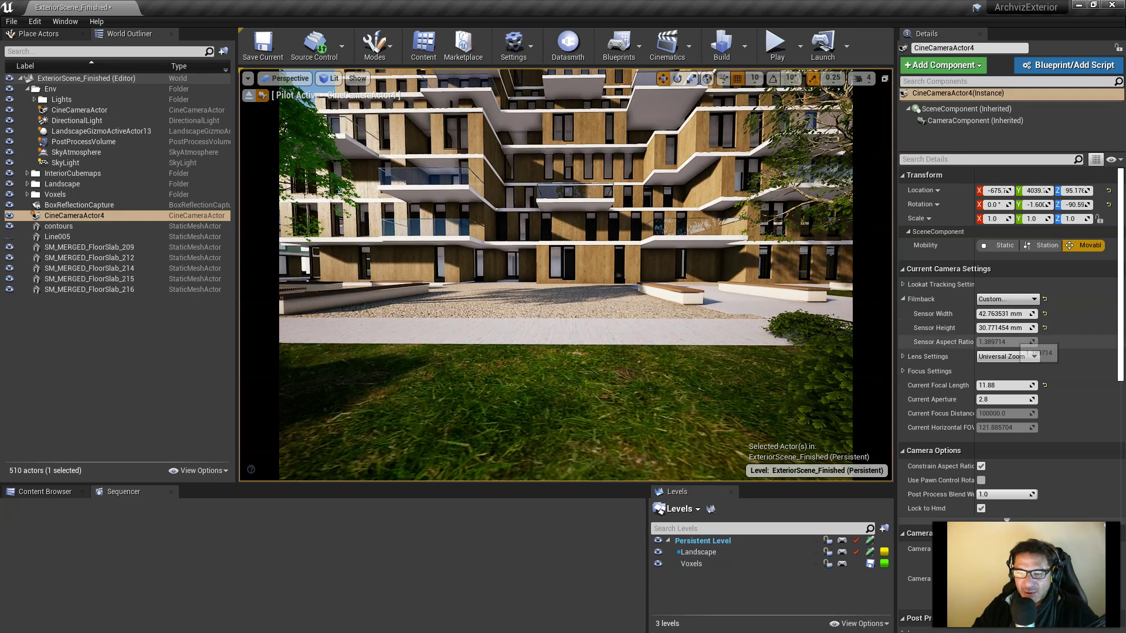
pyautogui.scroll(-9, 566, 275)
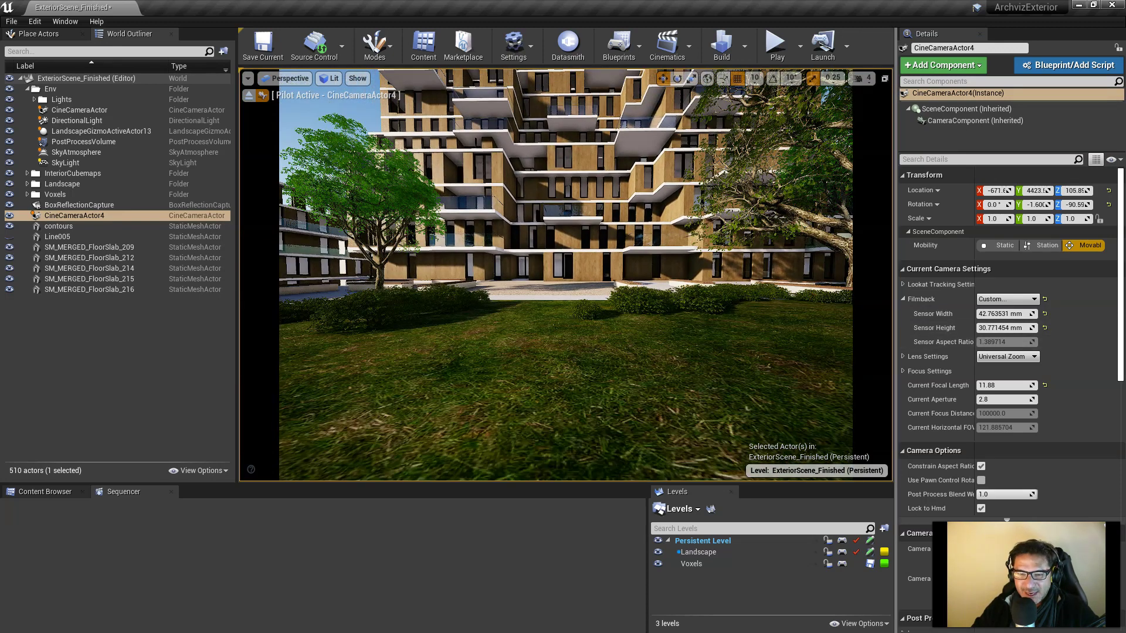
pyautogui.press('a')
pyautogui.press('d')
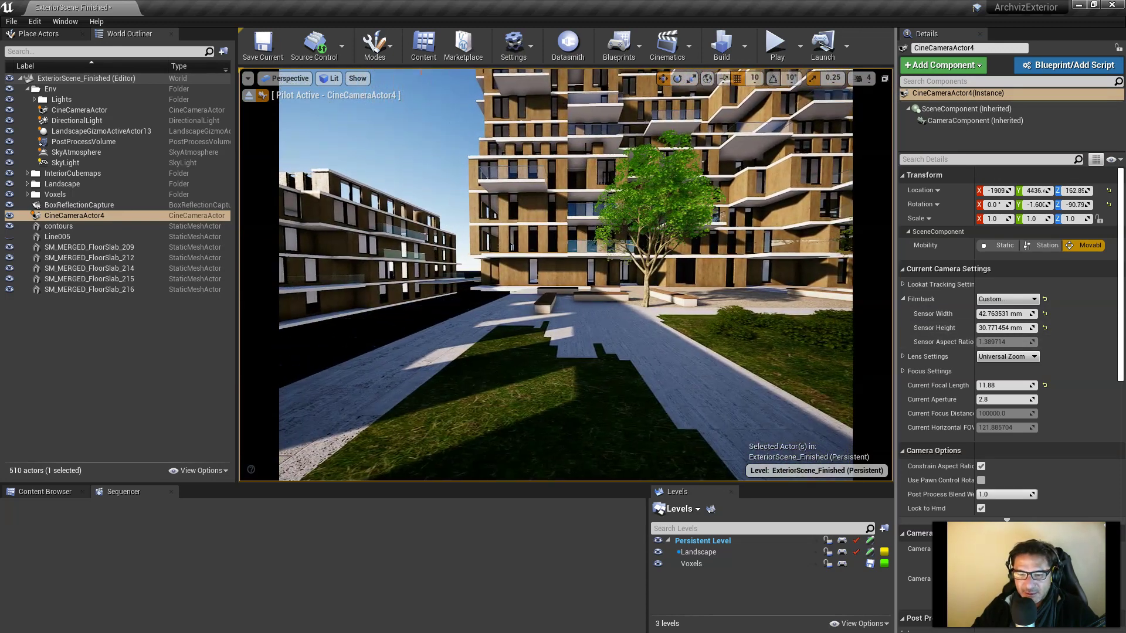
pyautogui.press('d')
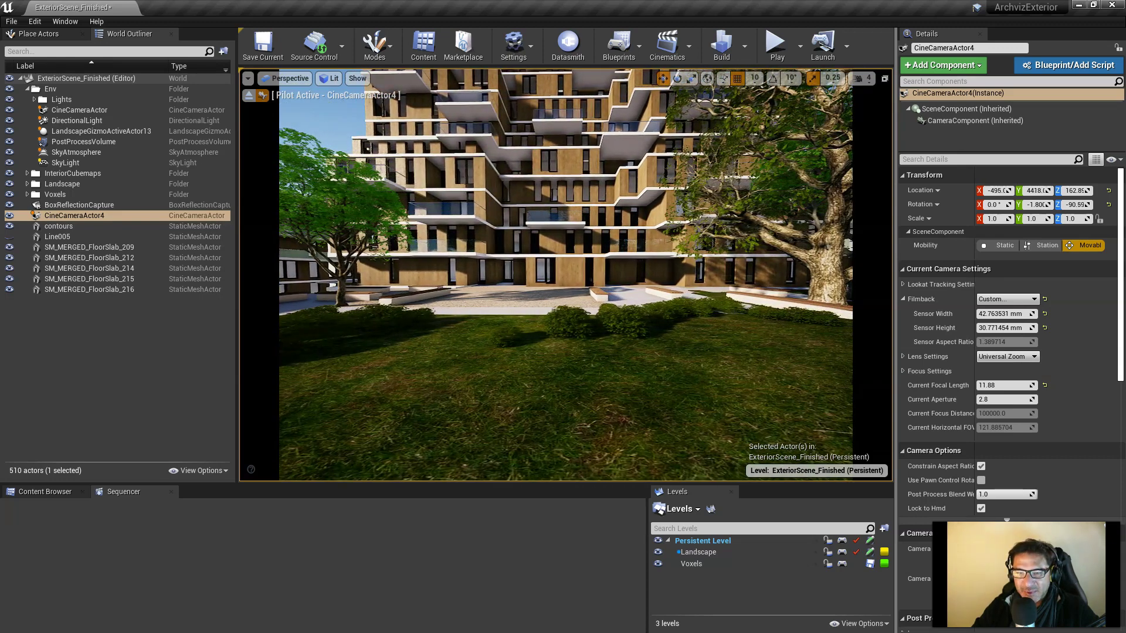
pyautogui.press('w')
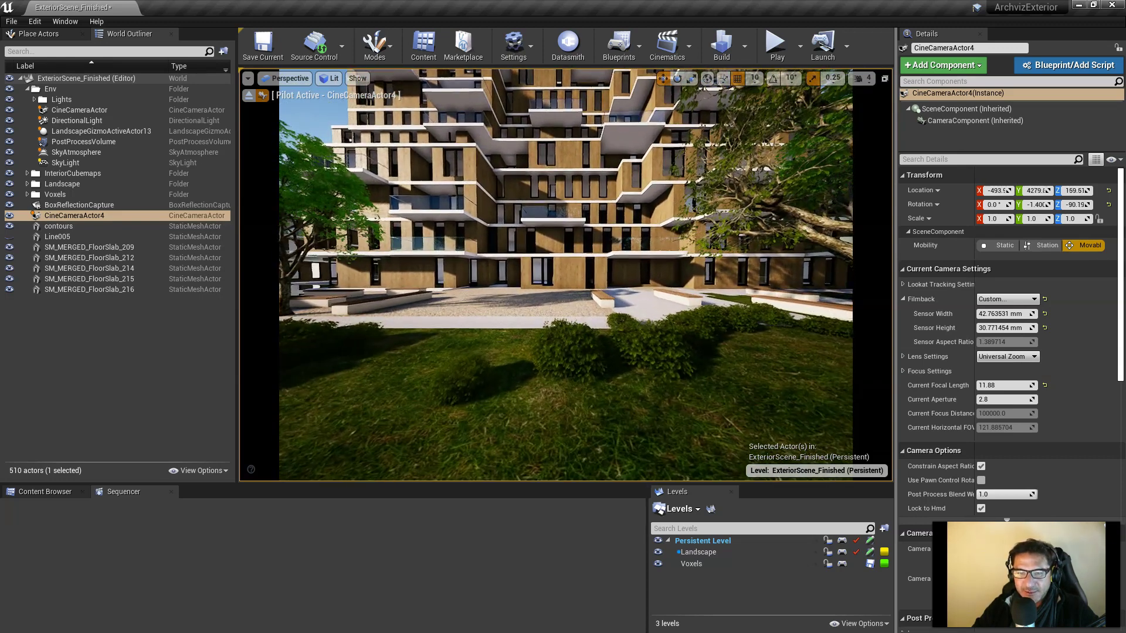
# Enlarge the camera sensor to about 62.47 mm by 45.75 mm and pull the camera back to about Y 5750
pyautogui.moveTo(1006, 314); pyautogui.dragTo(1069, 314)
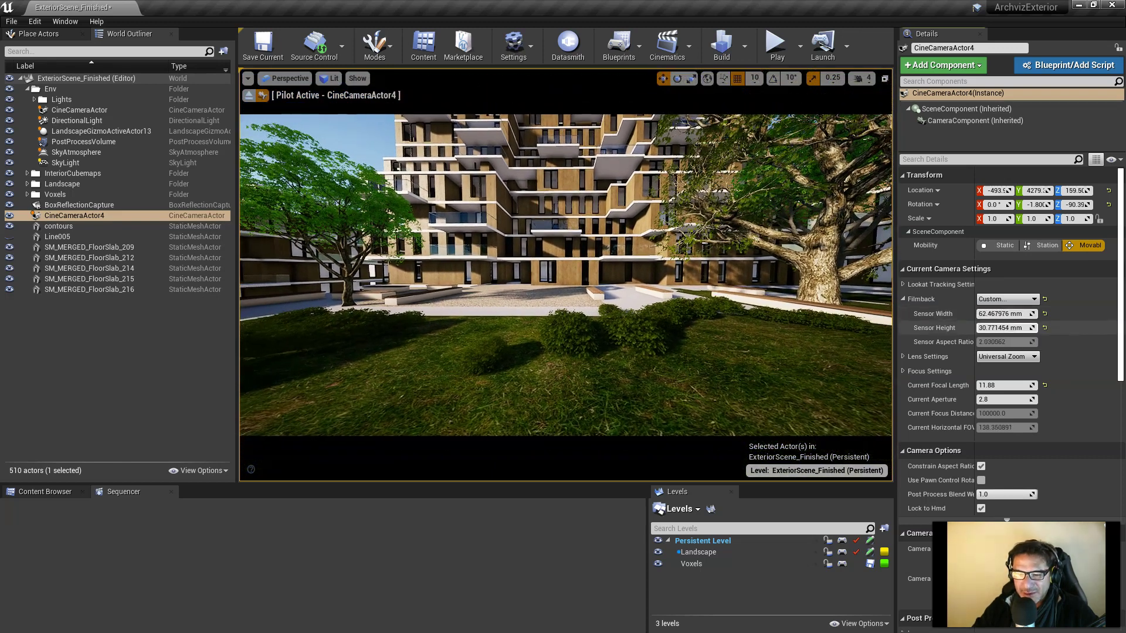
pyautogui.moveTo(1003, 327); pyautogui.dragTo(1050, 328)
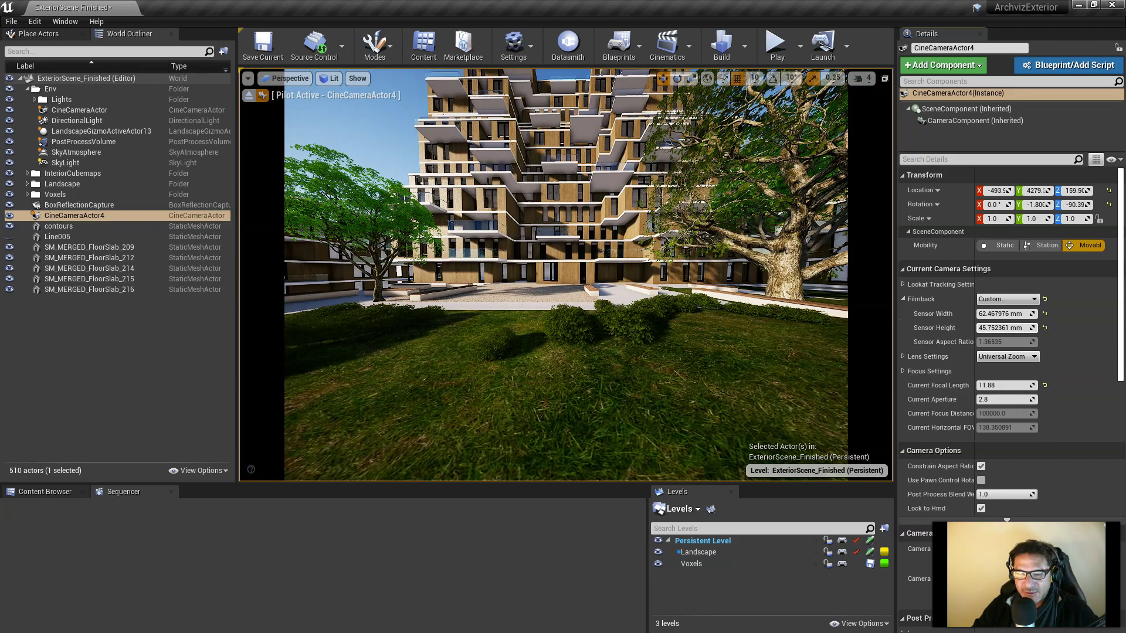
pyautogui.moveTo(645, 293); pyautogui.dragTo(647, 295, button='right')
pyautogui.press('s')
pyautogui.moveTo(569, 274); pyautogui.dragTo(571, 272, button='right')
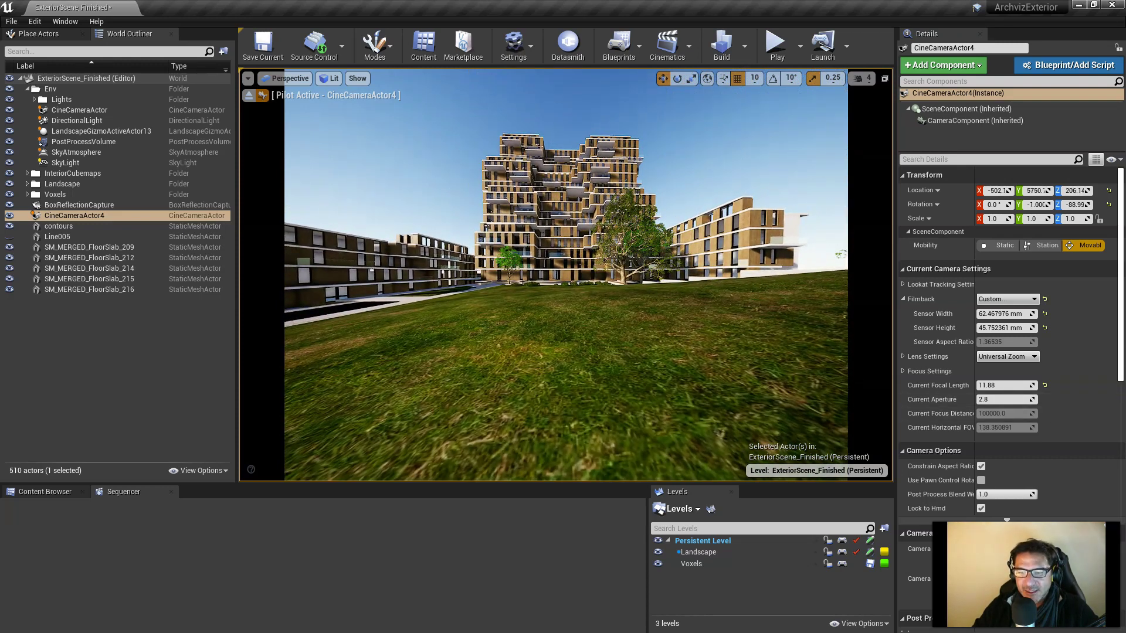
# Set the camera's focal length to about 34.02 and reposition it farther back and higher, at about Y 6028 and Z 280
pyautogui.moveTo(1019, 386); pyautogui.dragTo(1076, 385)
pyautogui.press('s')
pyautogui.moveTo(571, 273); pyautogui.dragTo(568, 274, button='right')
pyautogui.press('w')
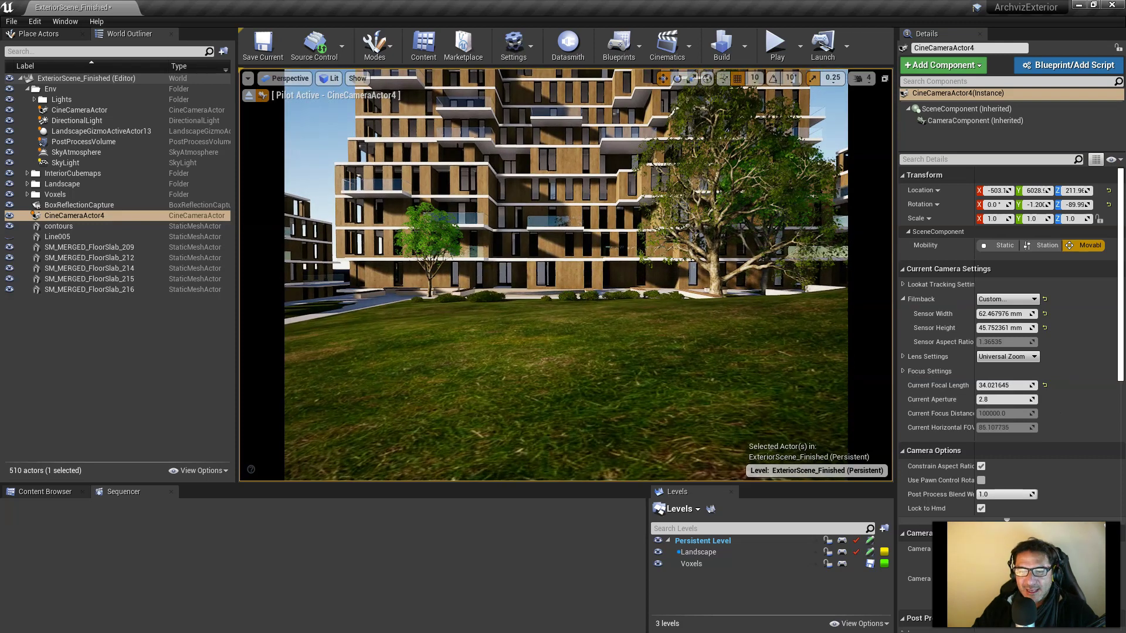
pyautogui.moveTo(568, 274); pyautogui.dragTo(570, 234, button='middle')
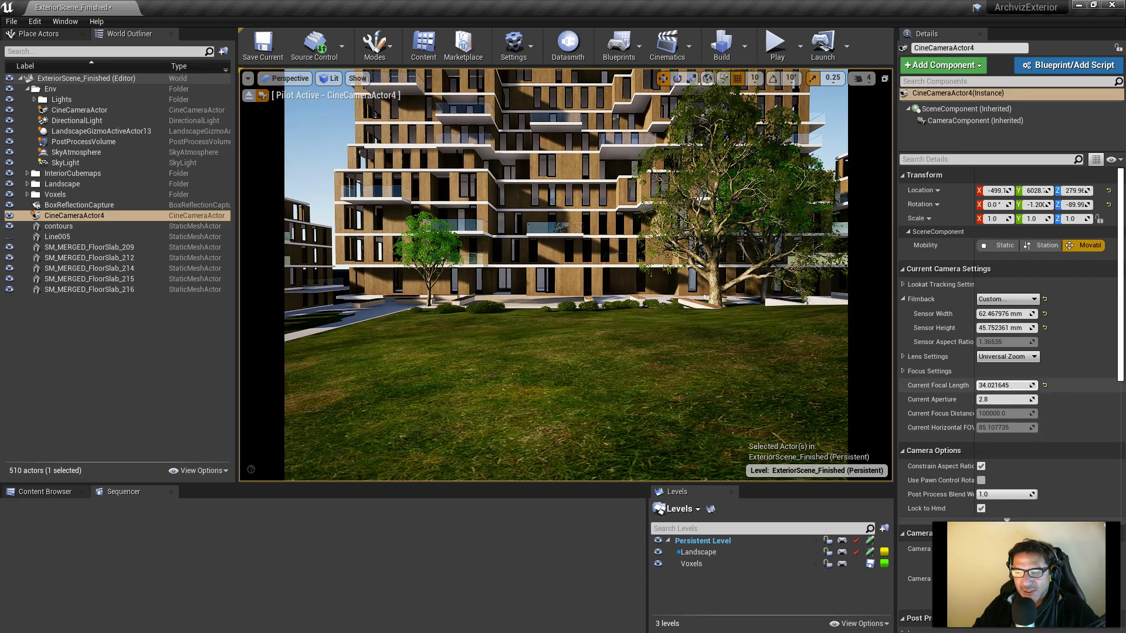
# Refine the tower framing with a focal length of about 19.15, camera X about -451 and sensor height about 63.15 mm, and deselect the camera
pyautogui.moveTo(1023, 385); pyautogui.dragTo(978, 386)
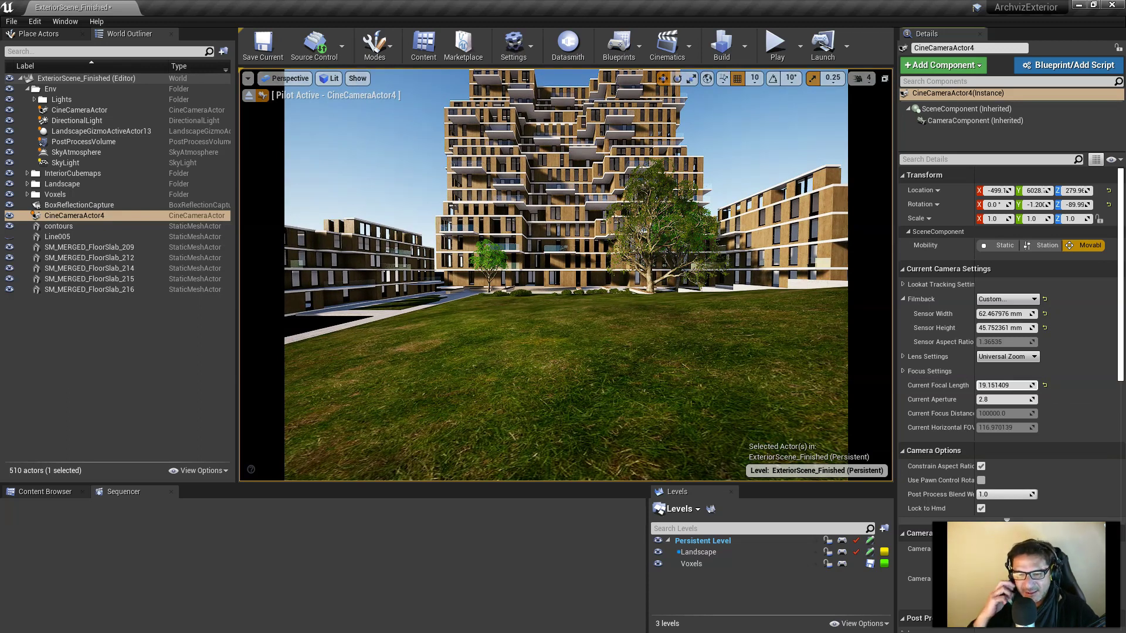
pyautogui.moveTo(566, 276); pyautogui.dragTo(575, 273, button='middle')
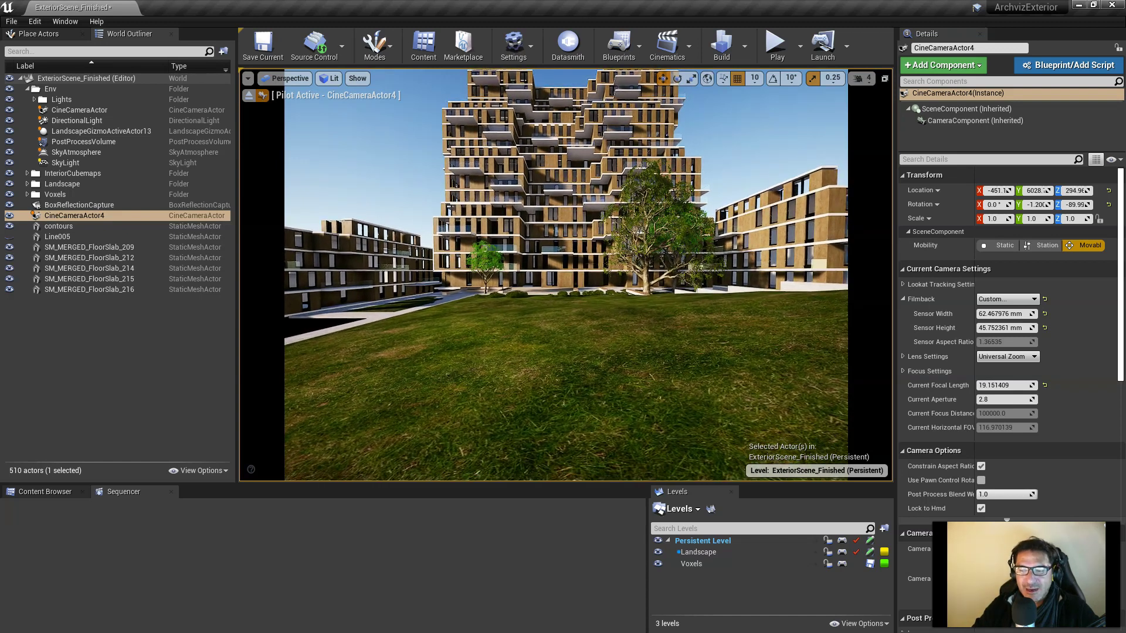
pyautogui.moveTo(1015, 328); pyautogui.dragTo(1053, 328)
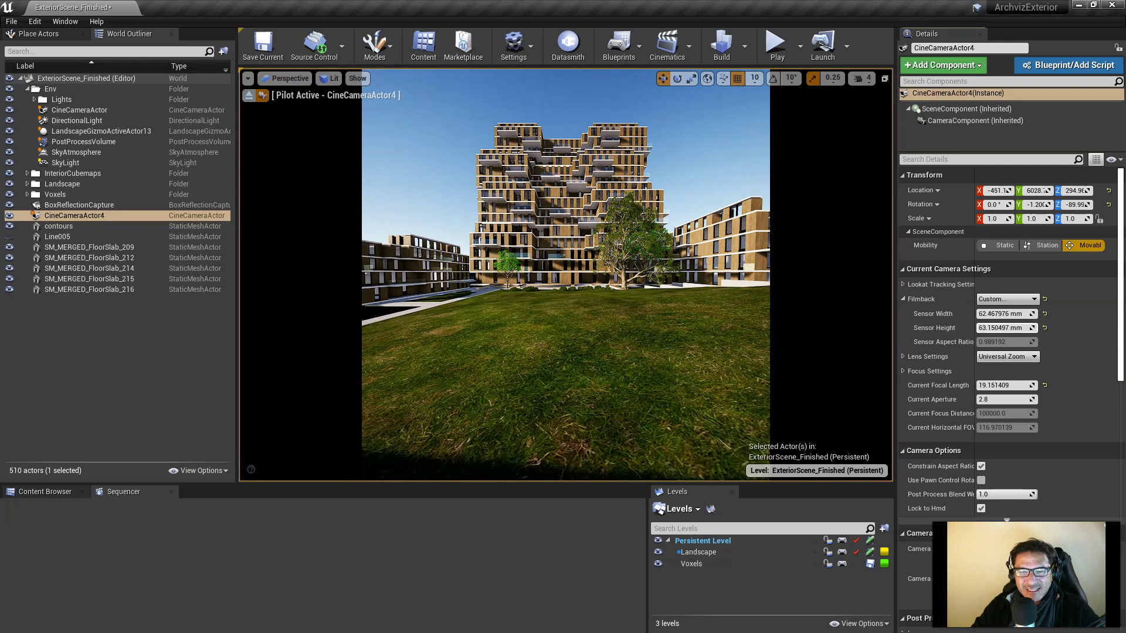
pyautogui.press('Escape')
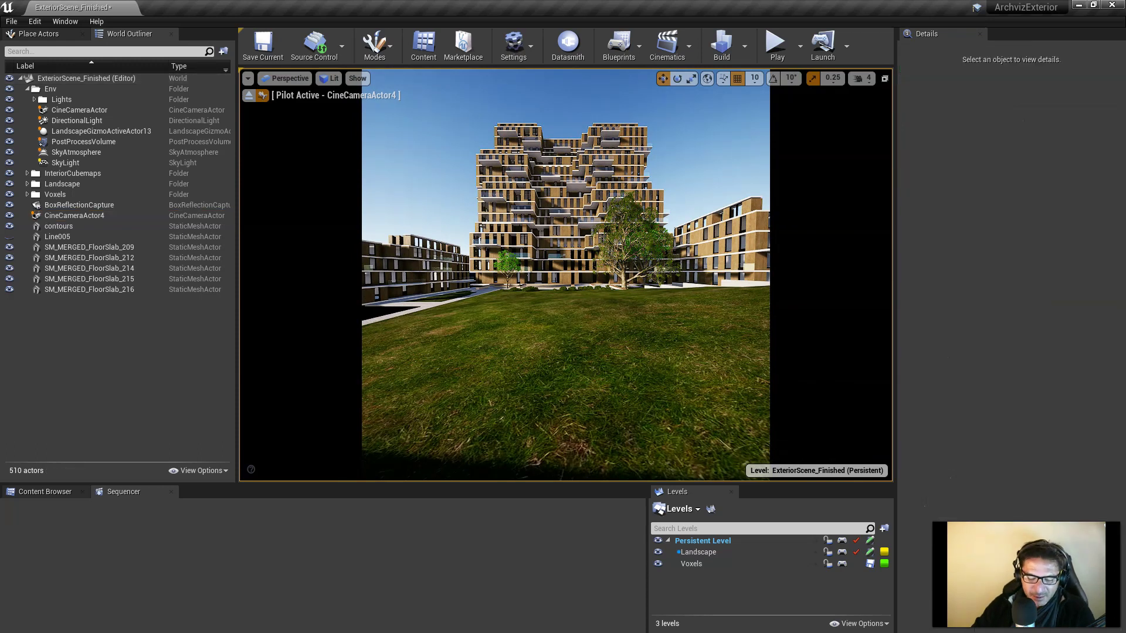
# Take a high-resolution screenshot of the immersive piloted camera view with the screenshot size multiplier set to 4
pyautogui.press('F11')
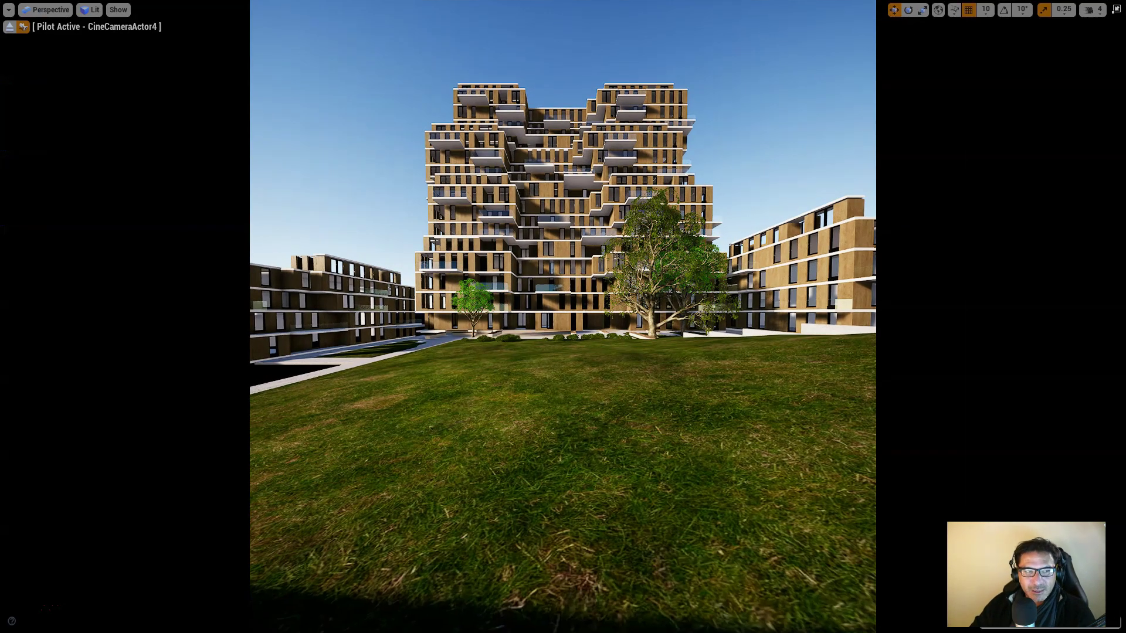
pyautogui.click(8, 10)
pyautogui.click(59, 235)
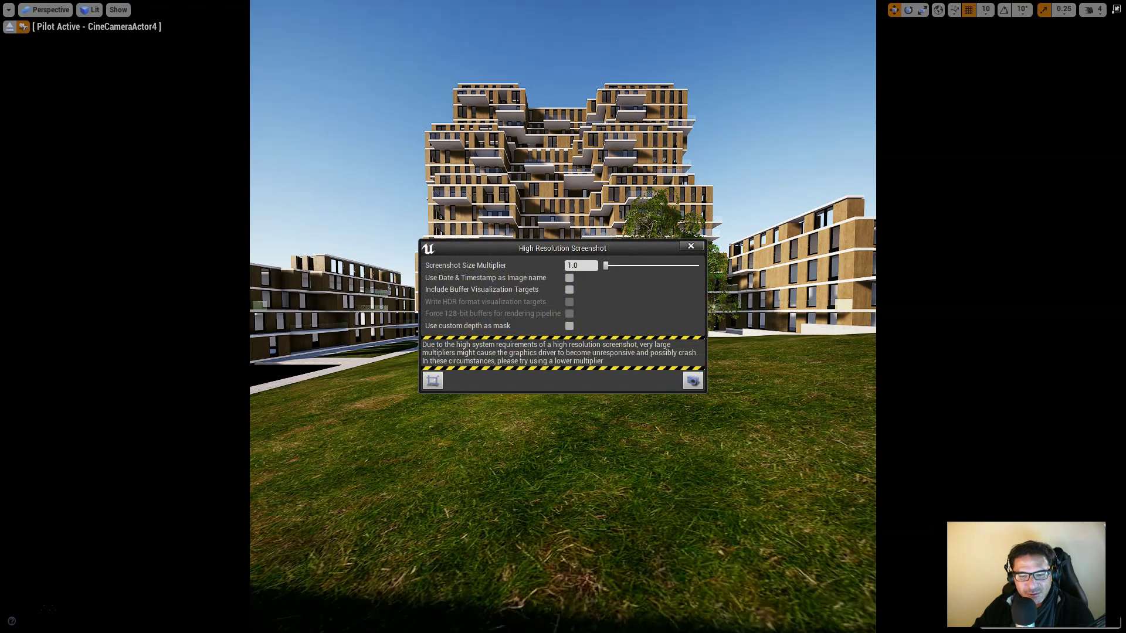
pyautogui.click(586, 265)
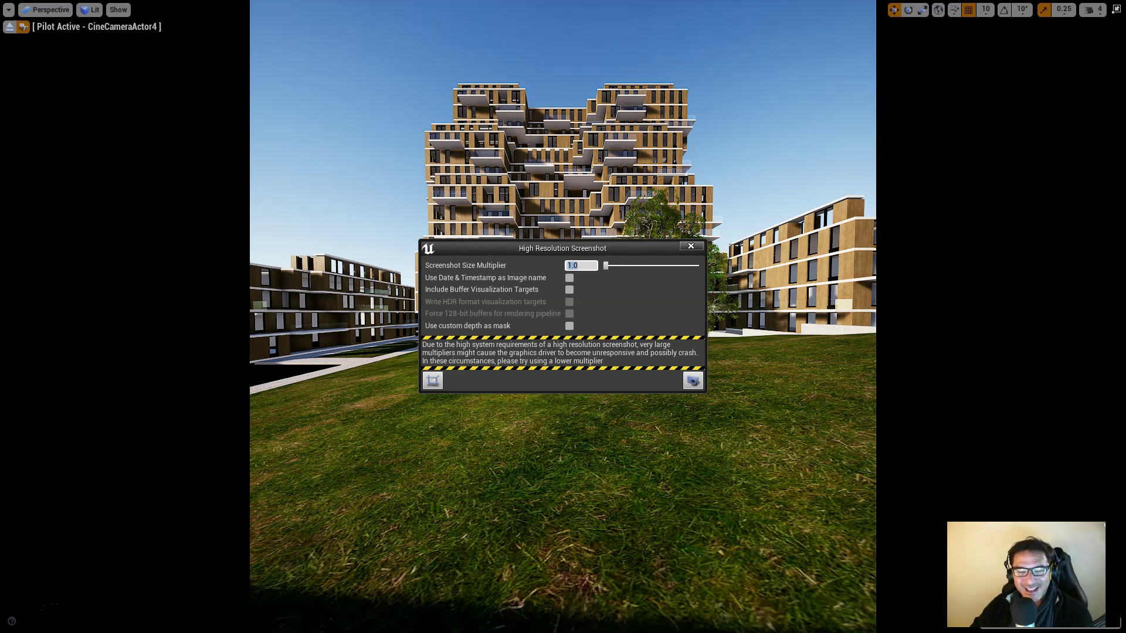
pyautogui.write('4')
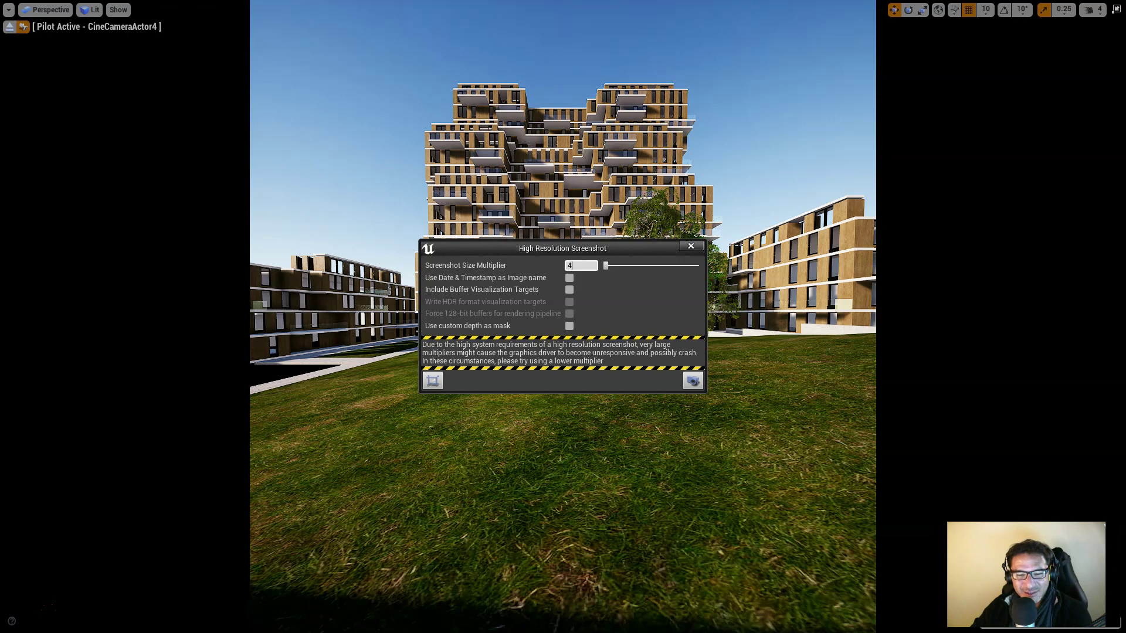
pyautogui.moveTo(563, 248); pyautogui.dragTo(497, 241)
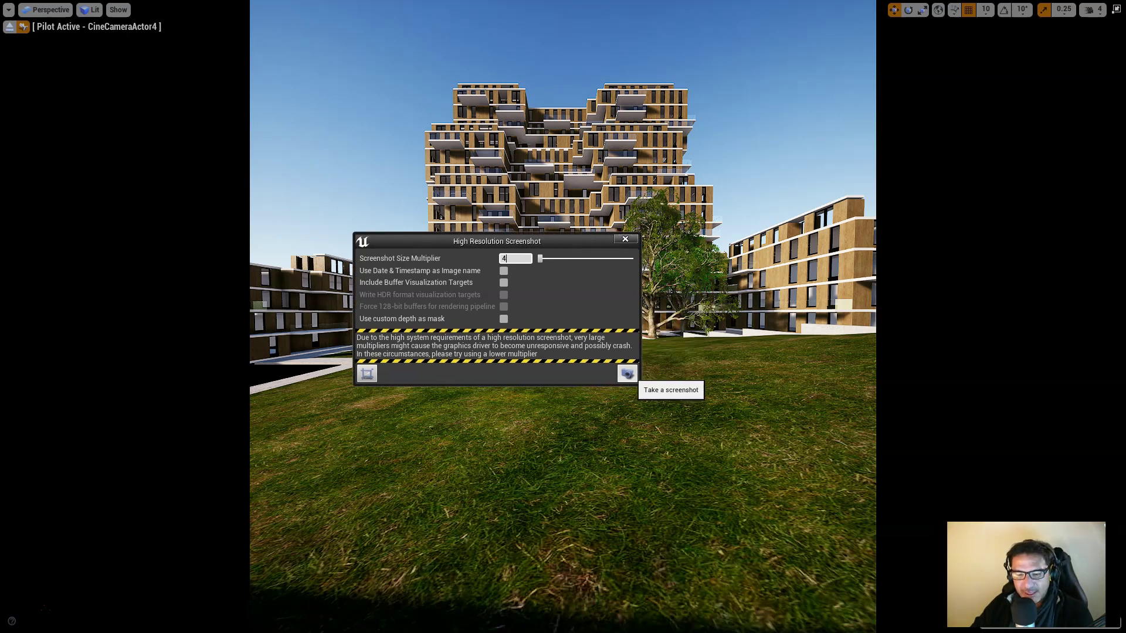
pyautogui.click(627, 374)
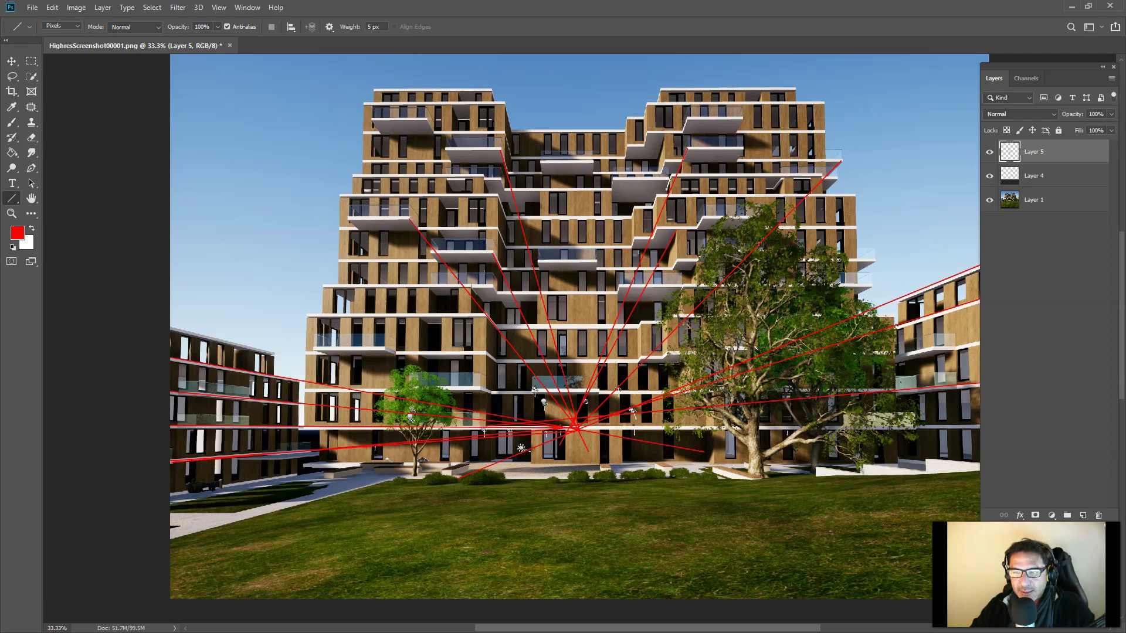
# In Photoshop, compare the tower screenshot with and without the red perspective lines on Layer 5, leaving that layer hidden
pyautogui.click(989, 152)
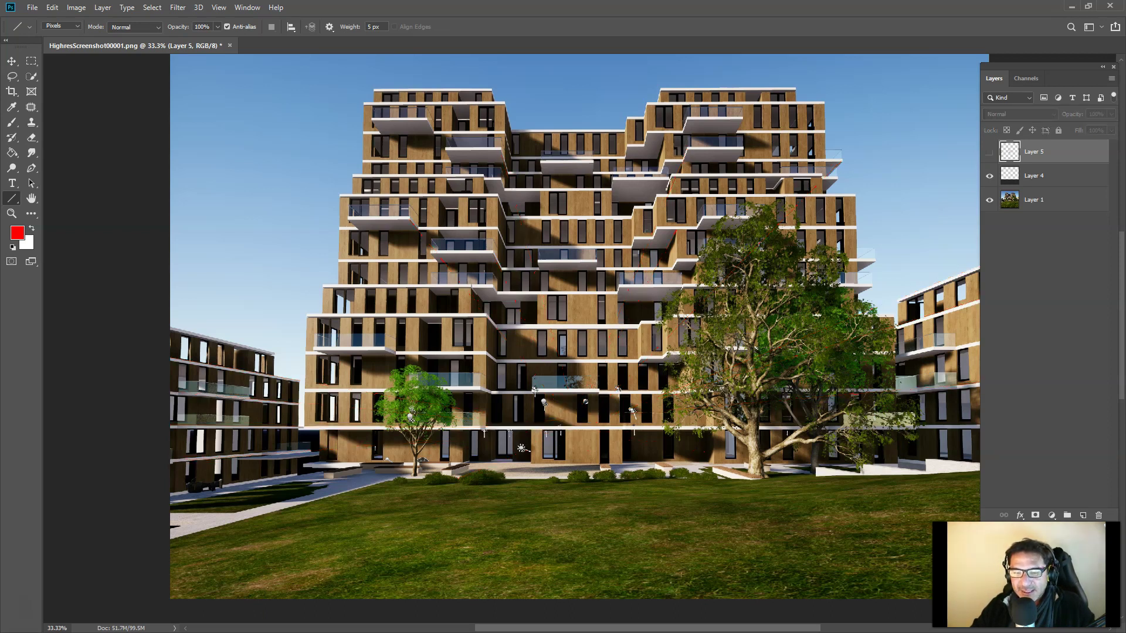
pyautogui.click(990, 151)
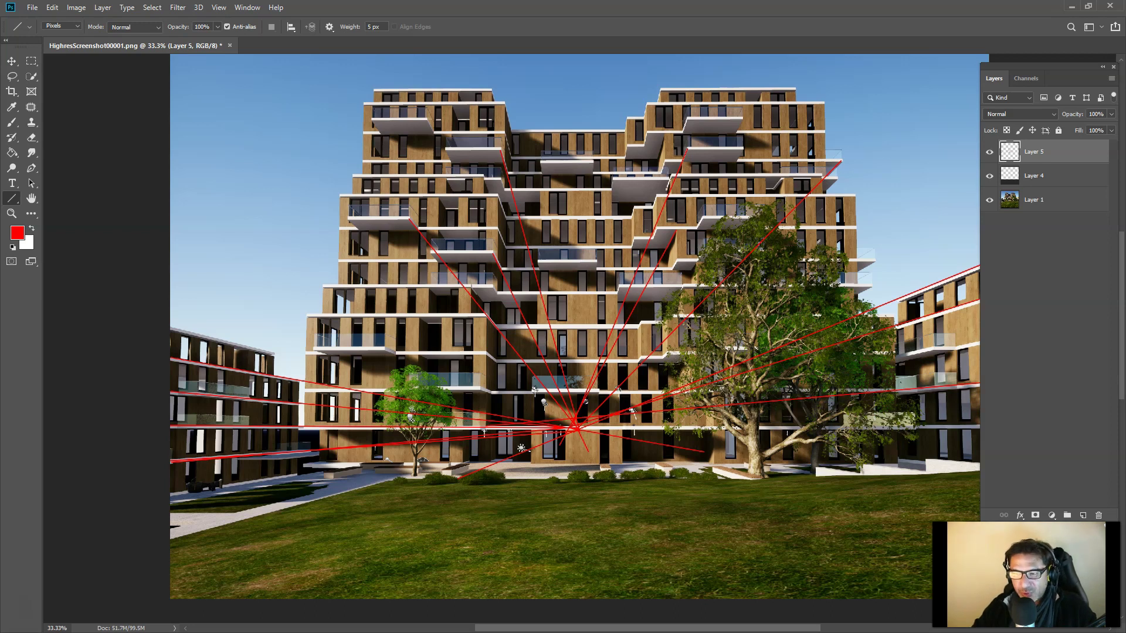
pyautogui.click(989, 152)
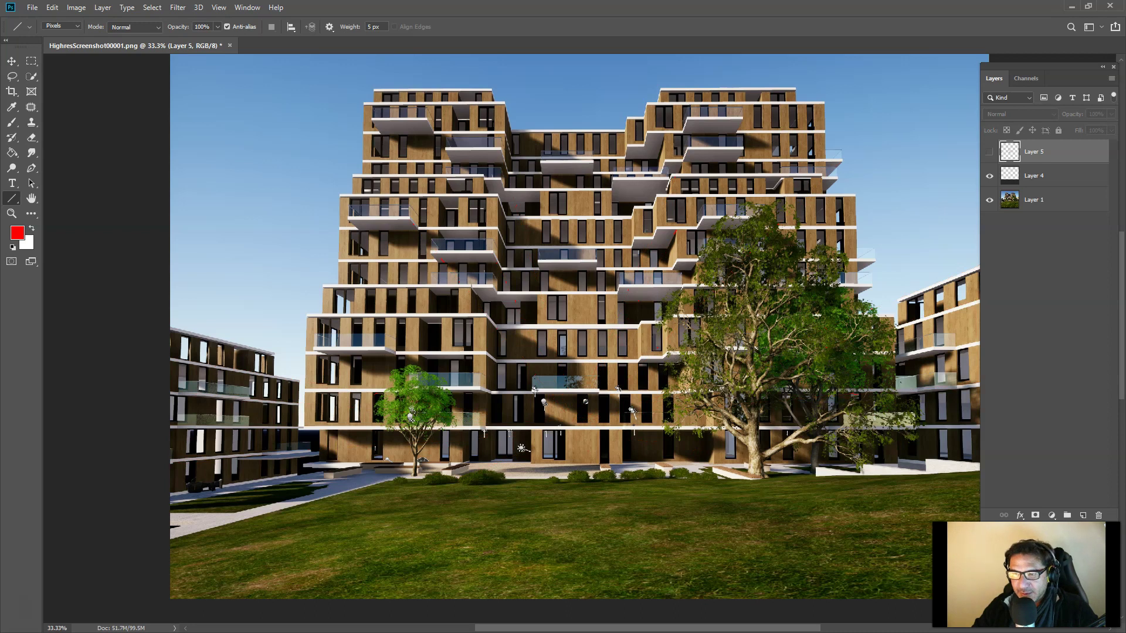
# Add a new layer and draw red vertical lines along the tower's outer side edges and the lower inner corner
pyautogui.hotkey('ctrl', 'shift', 'alt', 'n')
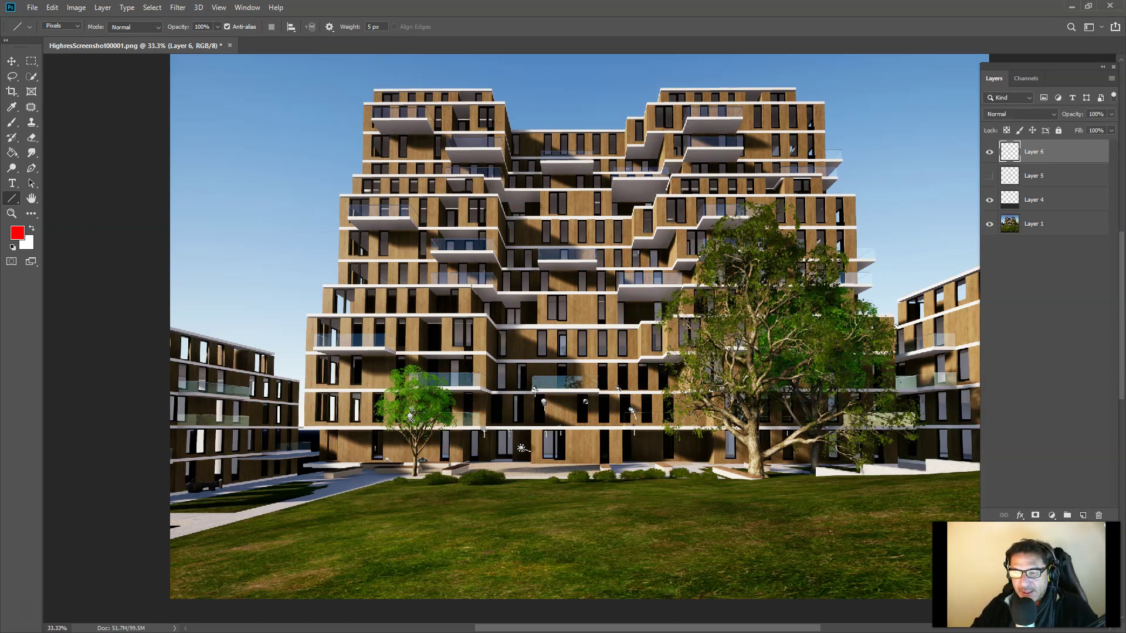
pyautogui.moveTo(823, 101)
pyautogui.mouseDown()
pyautogui.moveTo(823, 199)
pyautogui.moveTo(854, 198)
pyautogui.moveTo(854, 324)
pyautogui.mouseUp()
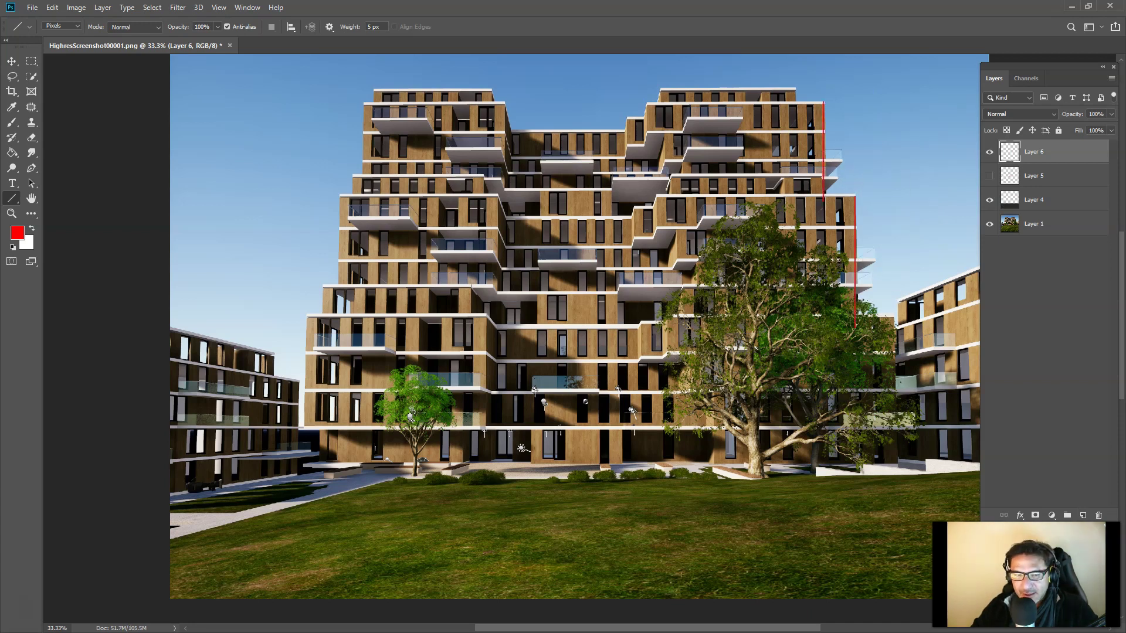
pyautogui.moveTo(338, 194); pyautogui.dragTo(338, 287)
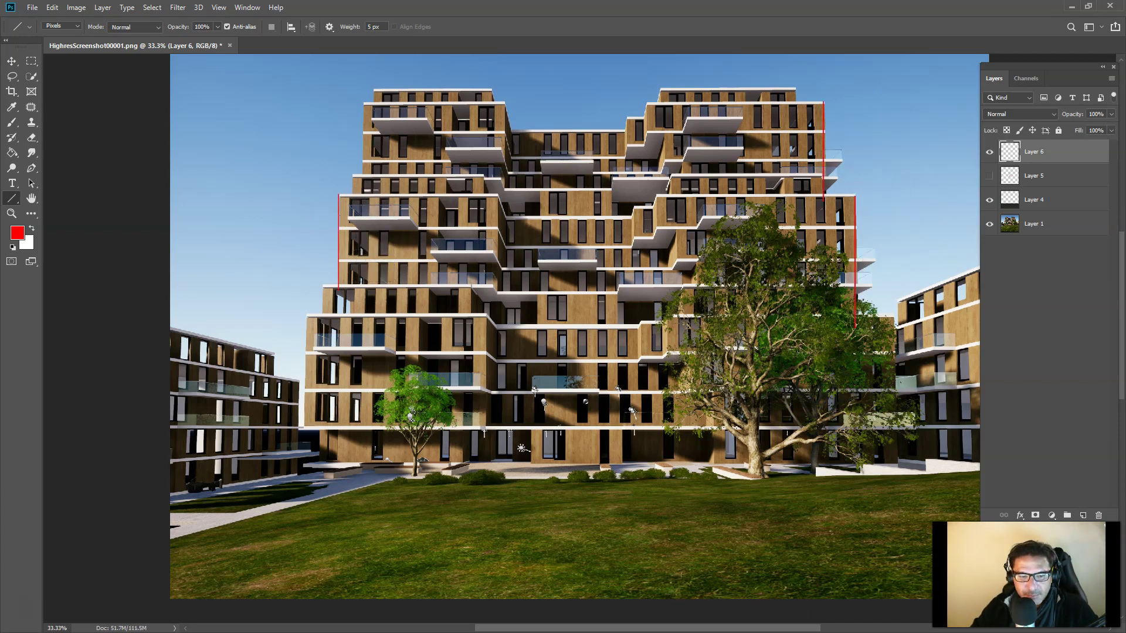
pyautogui.moveTo(486, 315); pyautogui.dragTo(485, 444)
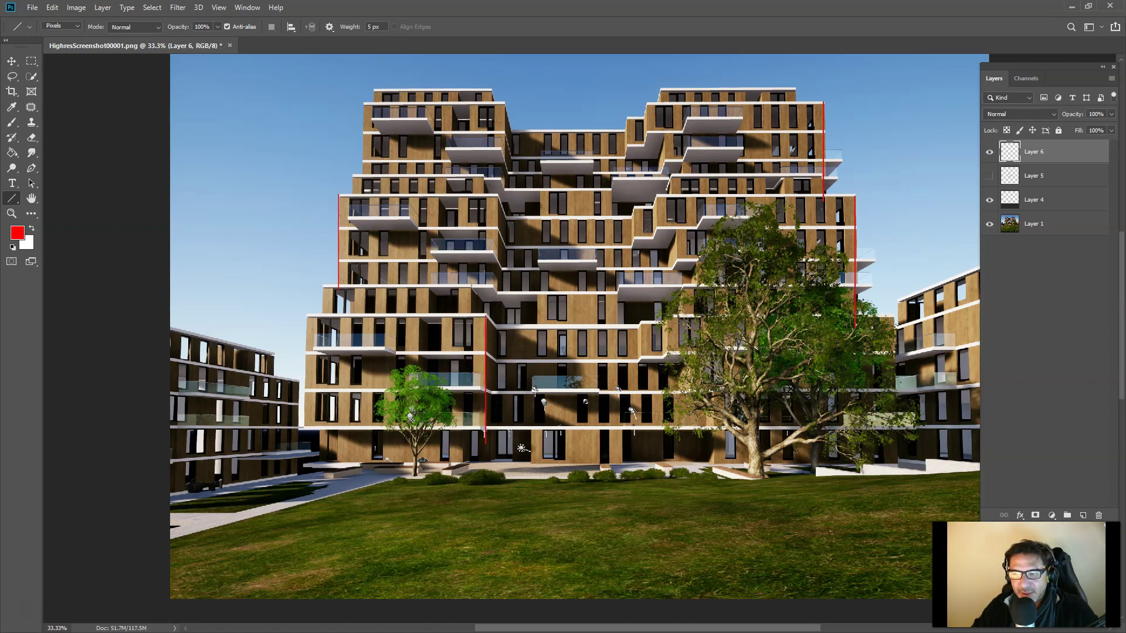
# Compare the full uncropped frame with the cropped composition by toggling Layer 4, which masks the lower lawn, and leave it shown
pyautogui.press('Tab')
pyautogui.press('Tab')
pyautogui.press('z')
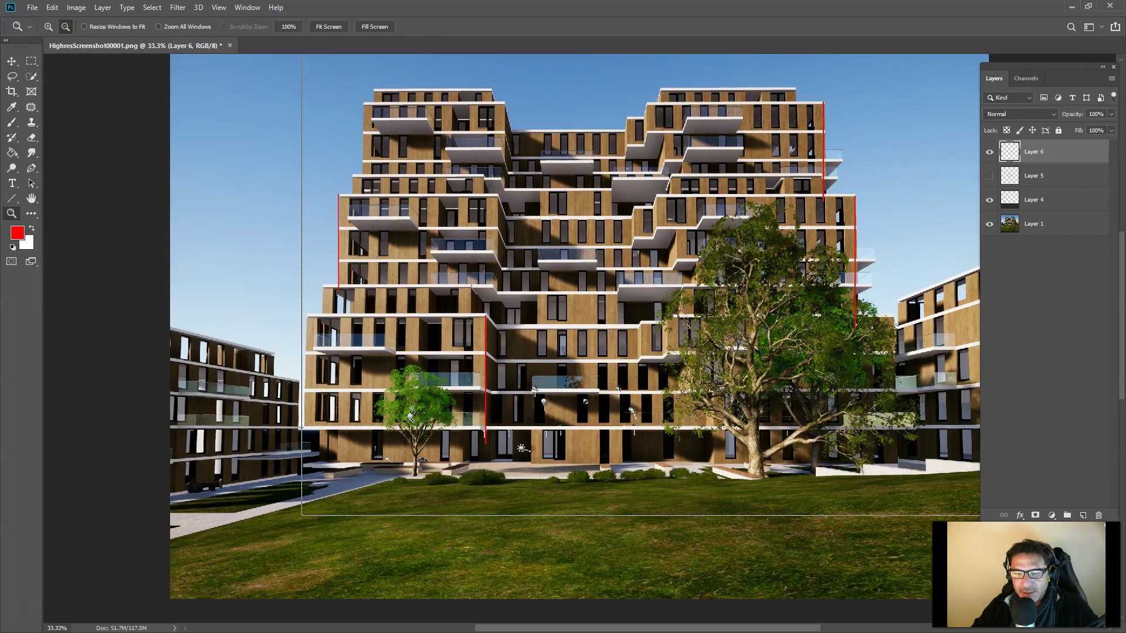
pyautogui.keyDown('alt'); pyautogui.click(648, 275); pyautogui.keyUp('alt')
pyautogui.click(989, 200)
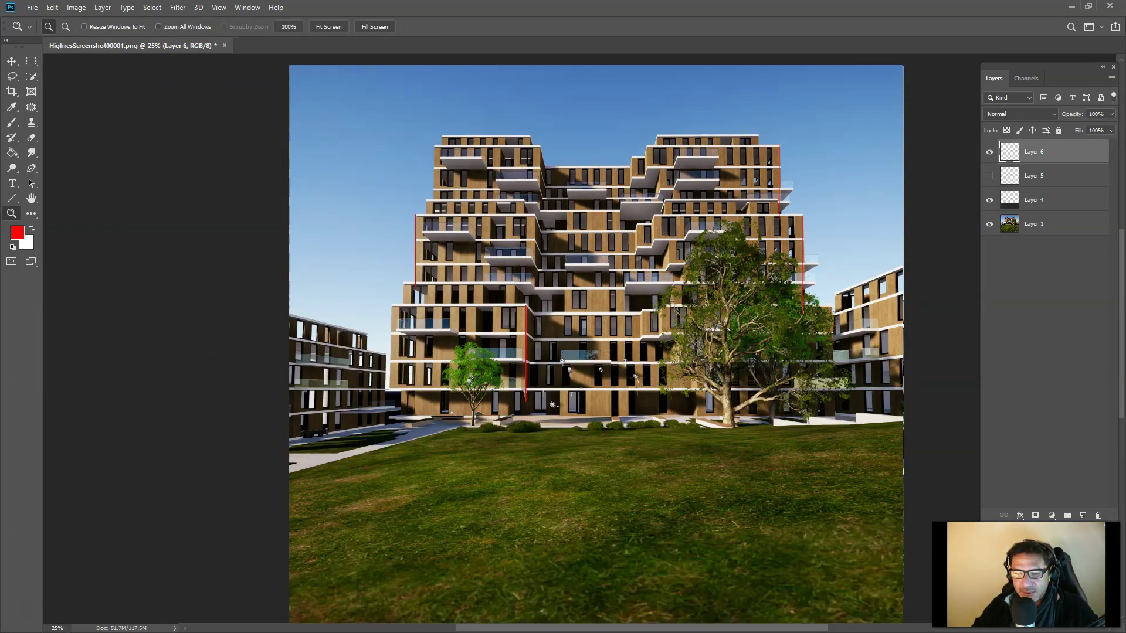
pyautogui.moveTo(638, 295); pyautogui.dragTo(642, 272)
pyautogui.keyDown('alt'); pyautogui.click(642, 272); pyautogui.keyUp('alt')
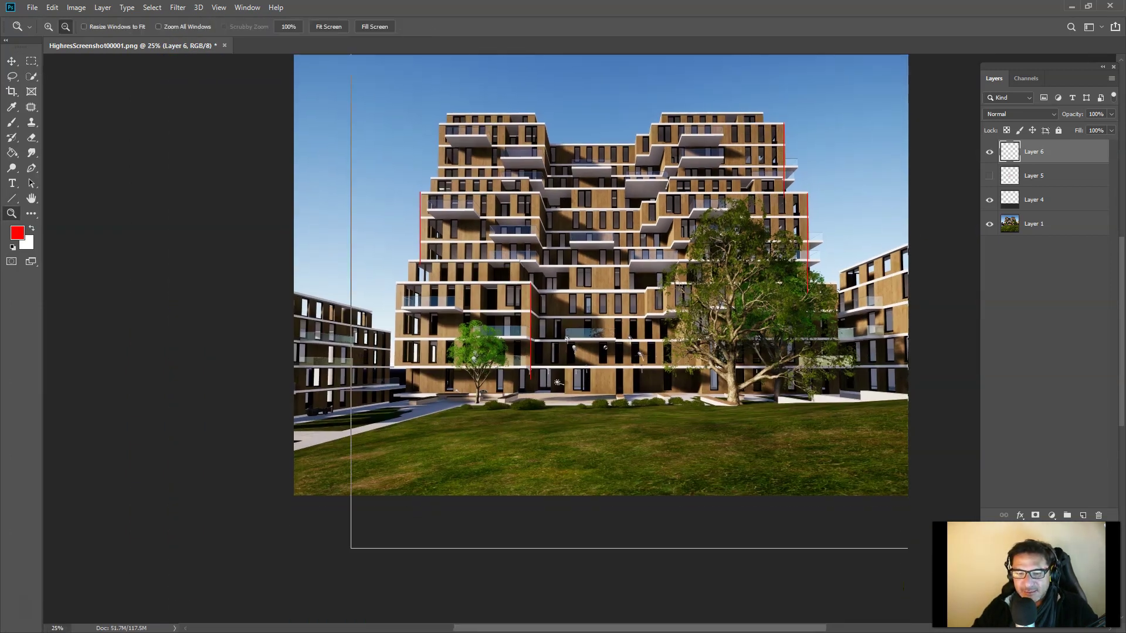
pyautogui.click(990, 200)
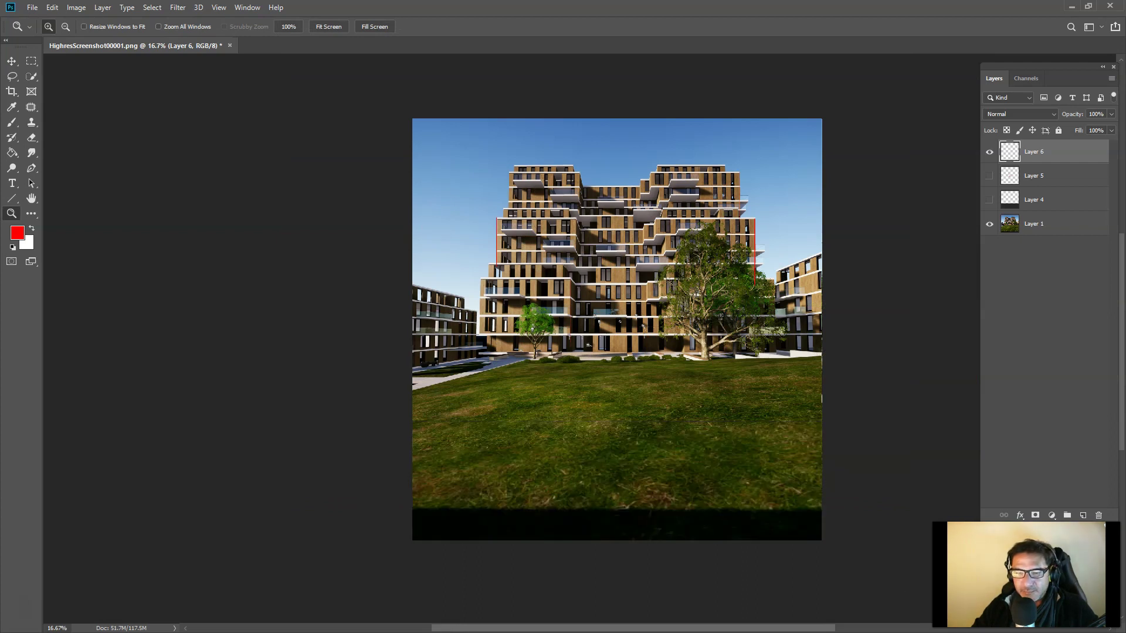
pyautogui.press('Tab')
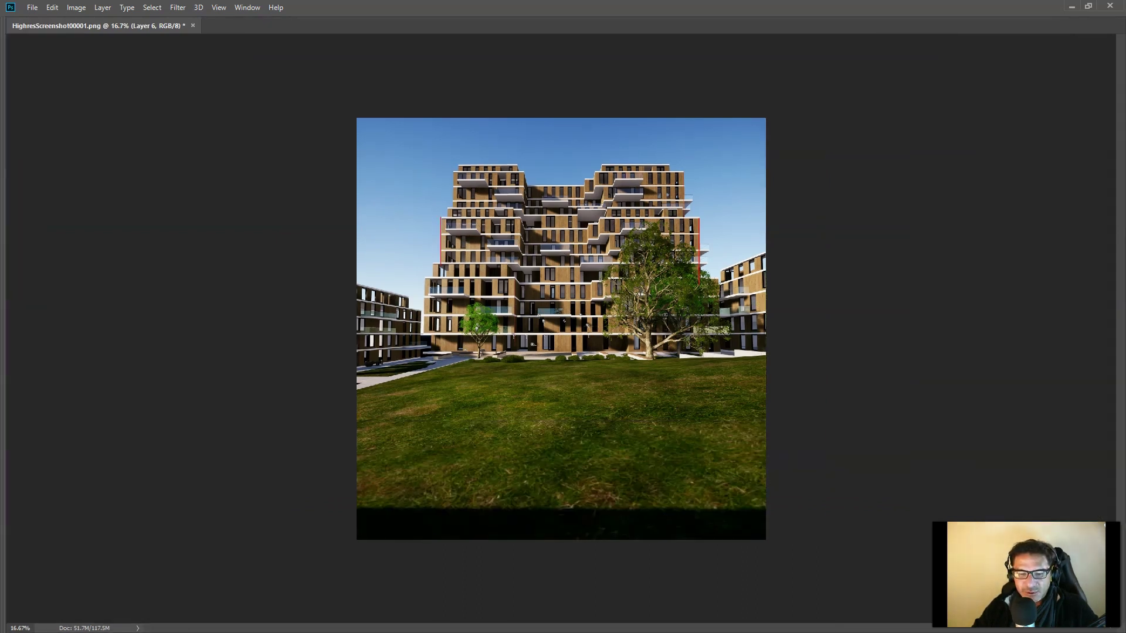
pyautogui.press('Tab')
pyautogui.click(989, 200)
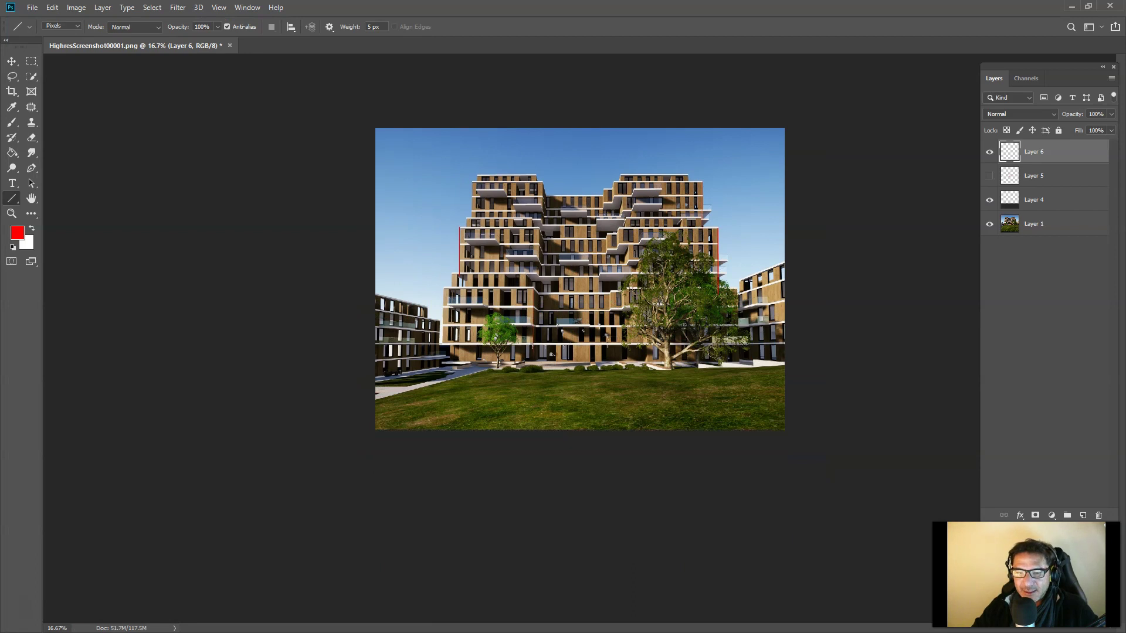
# Hide the red vertical guide lines on Layer 6 and inspect the clean cropped image of the tower
pyautogui.click(989, 152)
pyautogui.press('z')
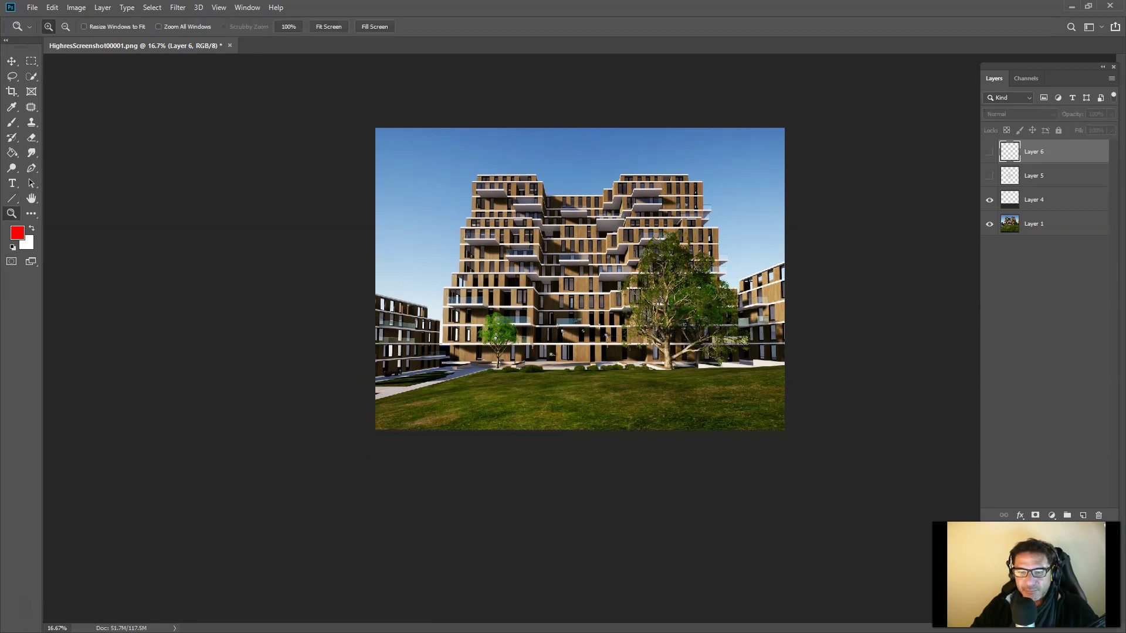
pyautogui.click(625, 258)
pyautogui.click(625, 257)
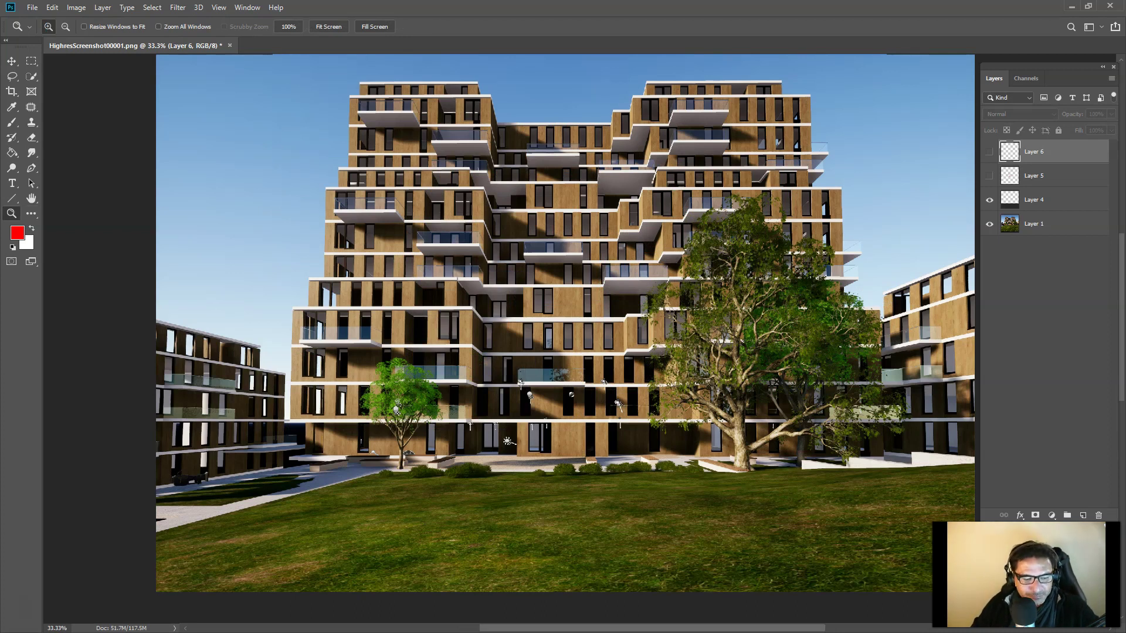
pyautogui.moveTo(646, 304); pyautogui.dragTo(603, 356)
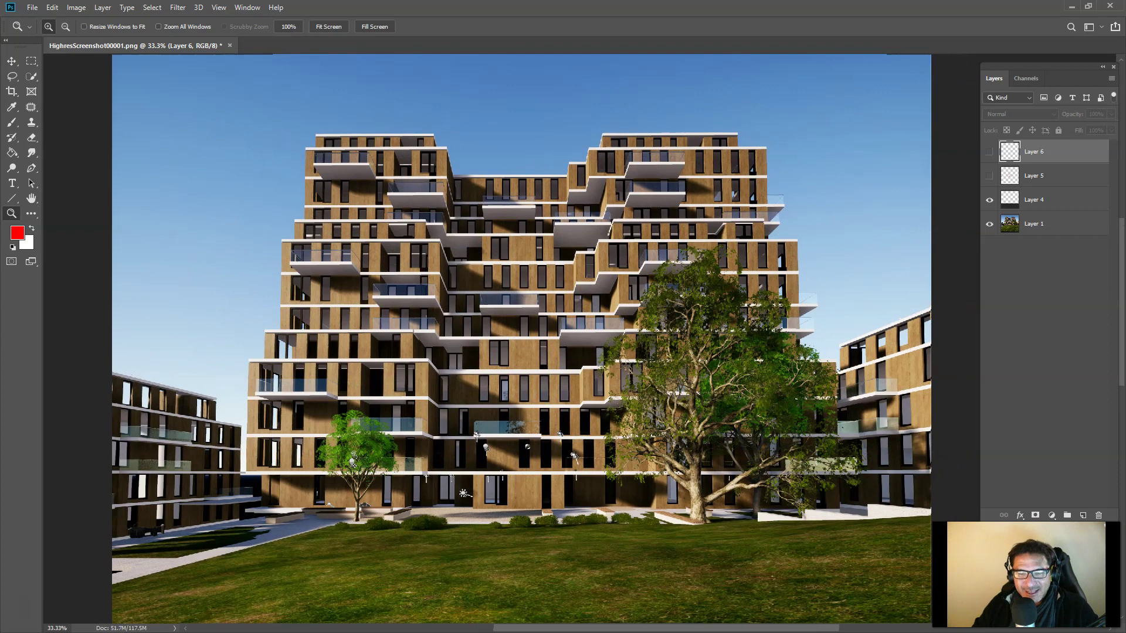
pyautogui.keyDown('alt'); pyautogui.click(603, 355); pyautogui.keyUp('alt')
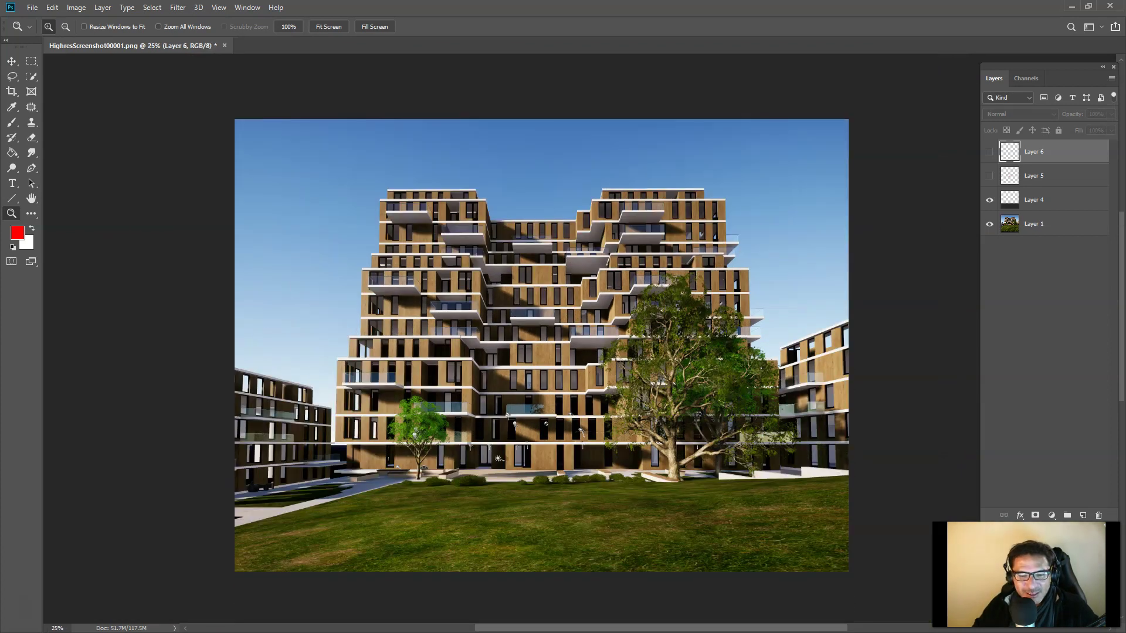